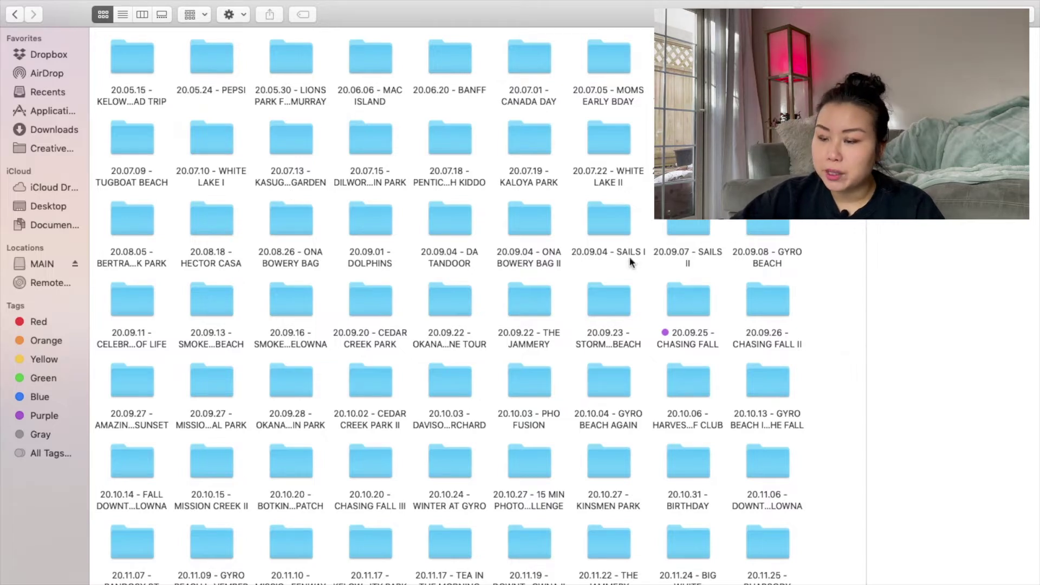
Open the 20.09.25 - CHASING FALL folder, look through 00_RAWPHOTOS as far as its REQ EDIT subfolder, and return to the shoot folder.
{"action": "double_click", "coordinate": [689, 299]}
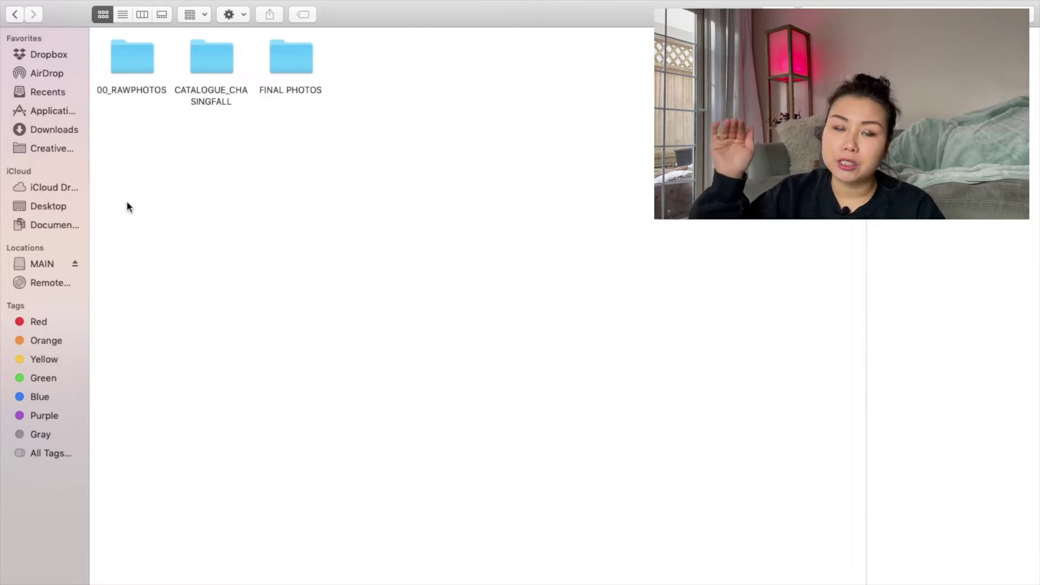
{"action": "left_click", "coordinate": [132, 60]}
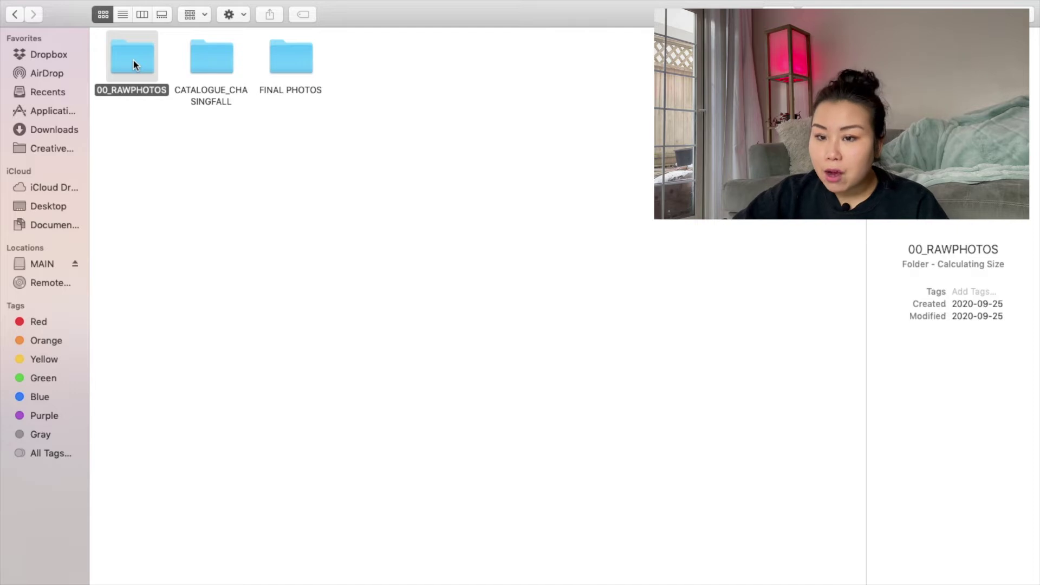
{"action": "double_click", "coordinate": [132, 59]}
{"action": "scroll", "coordinate": [364, 369], "scroll_direction": "down", "scroll_amount": 5}
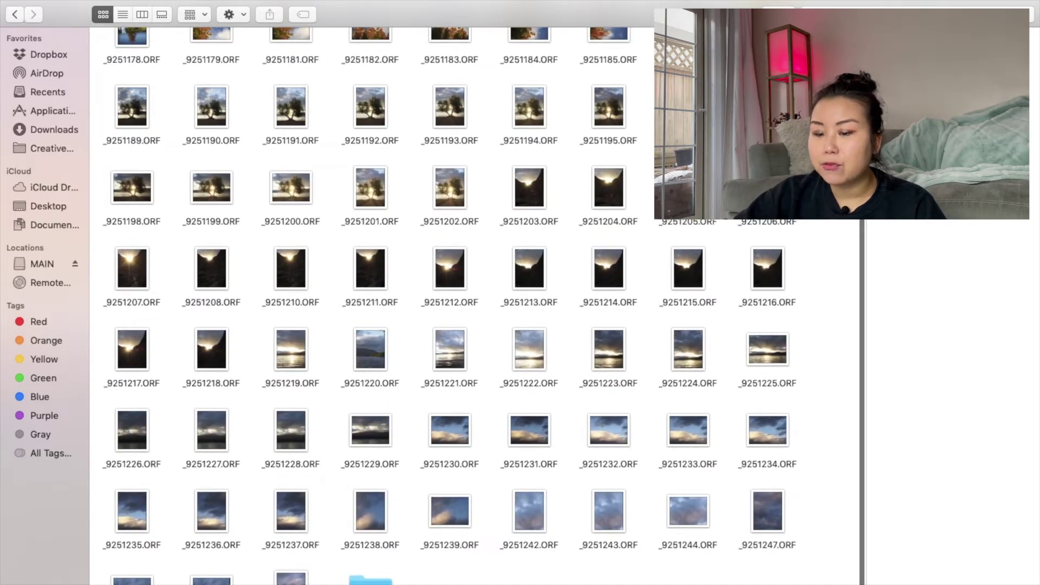
{"action": "left_click", "coordinate": [370, 578]}
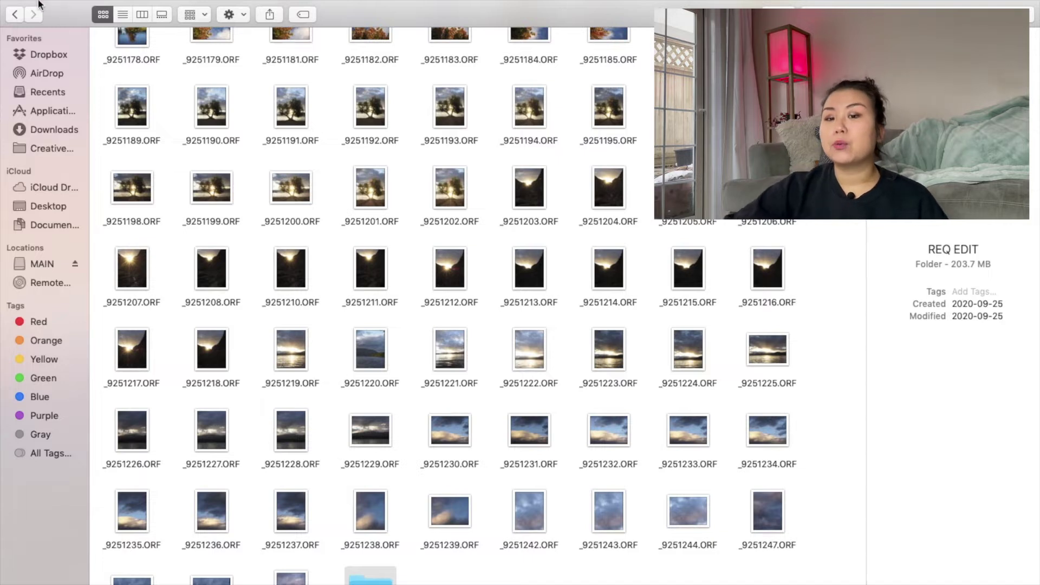
{"action": "mouse_move", "coordinate": [40, 3]}
{"action": "left_click", "coordinate": [15, 43]}
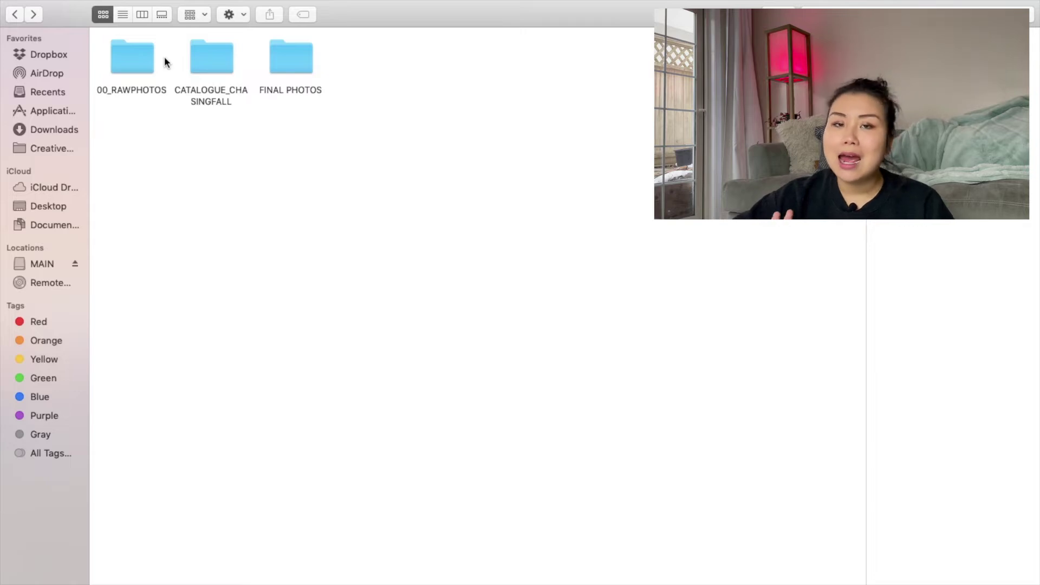
Reopen 00_RAWPHOTOS, look over the ORF files, and open the REQ EDIT subfolder.
{"action": "double_click", "coordinate": [133, 59]}
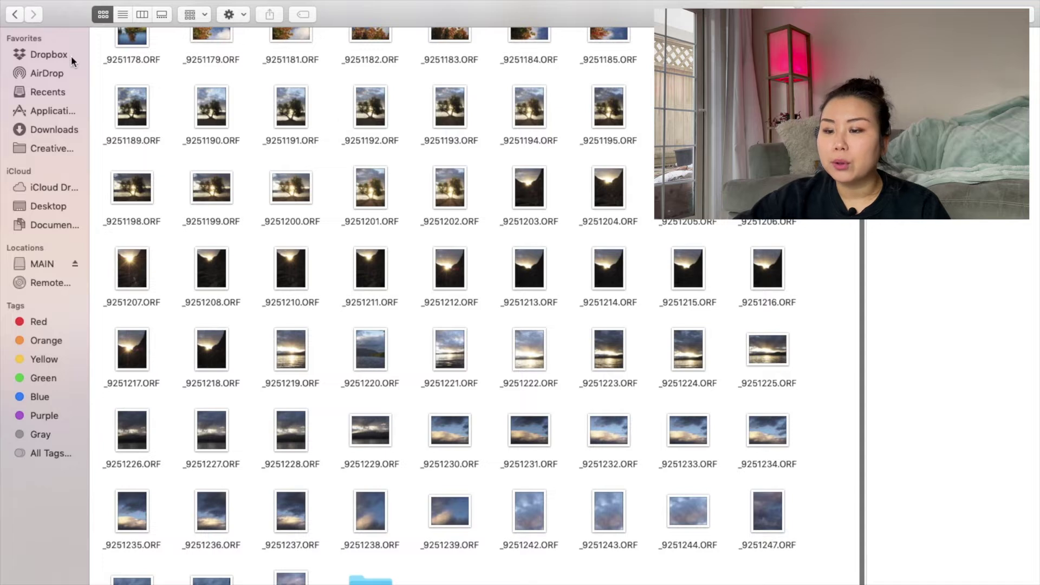
{"action": "left_click", "coordinate": [15, 15]}
{"action": "double_click", "coordinate": [128, 60]}
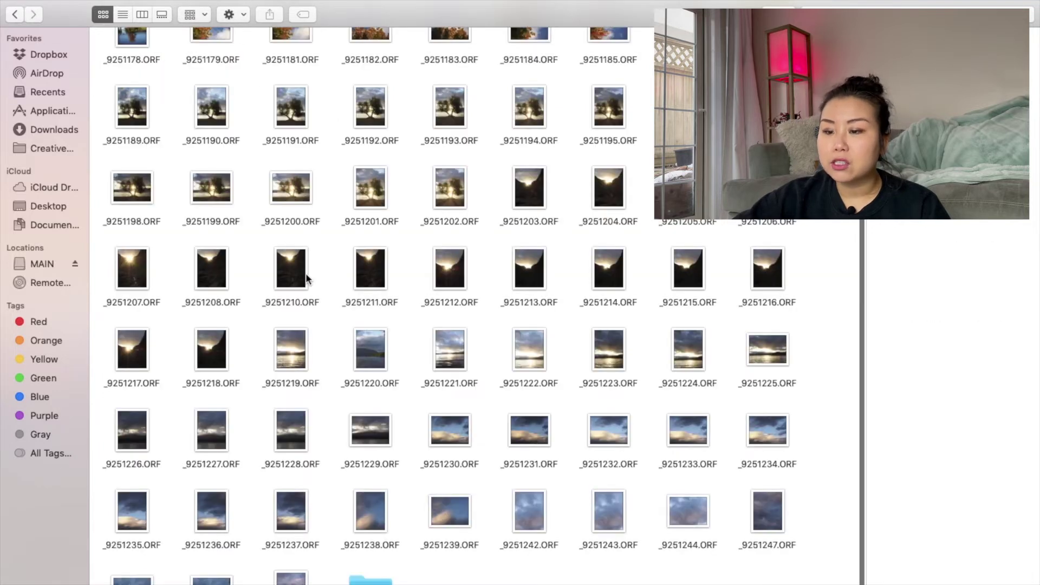
{"action": "scroll", "coordinate": [306, 279], "scroll_direction": "up", "scroll_amount": 5}
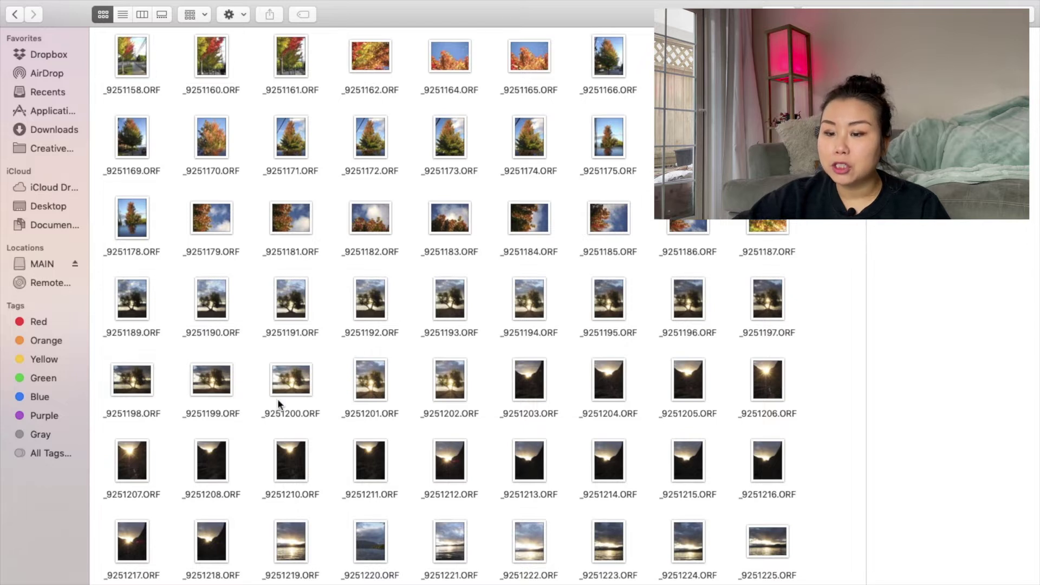
{"action": "scroll", "coordinate": [278, 401], "scroll_direction": "down", "scroll_amount": 5}
{"action": "left_click", "coordinate": [371, 574]}
{"action": "double_click", "coordinate": [370, 573]}
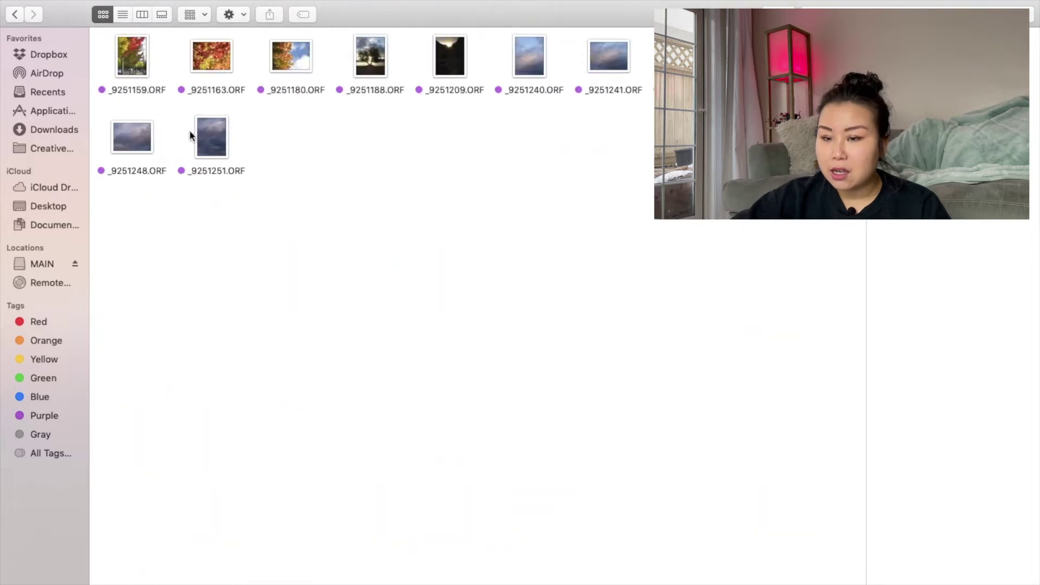
Check the colour tag options of _9251159.ORF without changing them, and return to the CHASING FALL shoot folder.
{"action": "left_click", "coordinate": [133, 52]}
{"action": "right_click", "coordinate": [135, 50]}
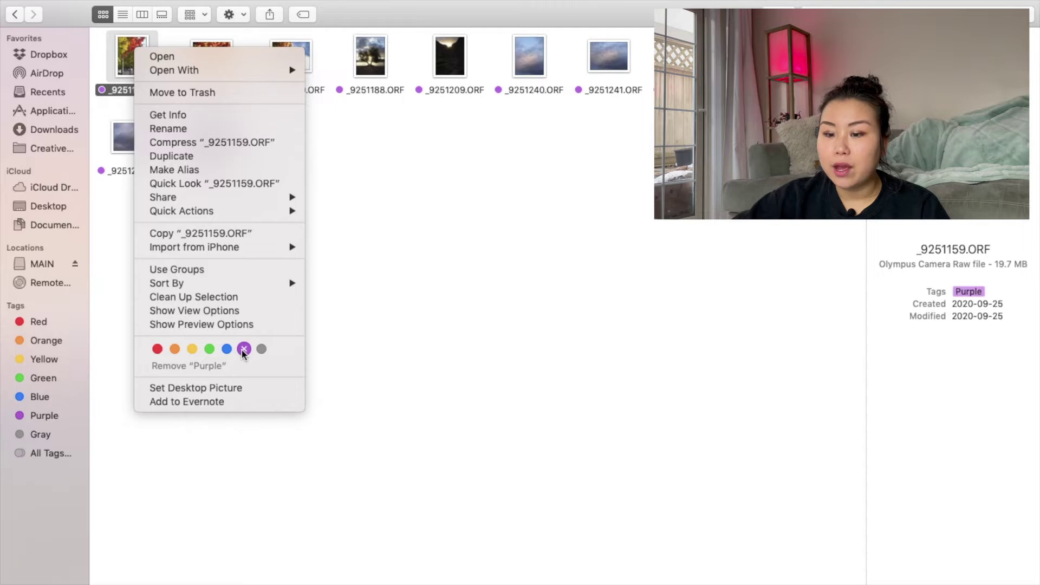
{"action": "left_click", "coordinate": [106, 70]}
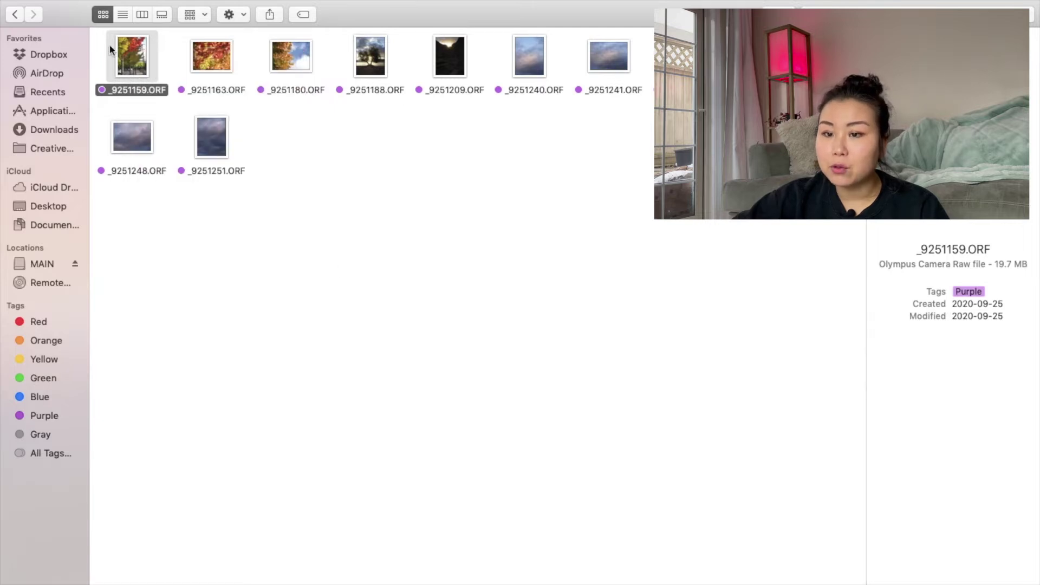
{"action": "left_click", "coordinate": [12, 20]}
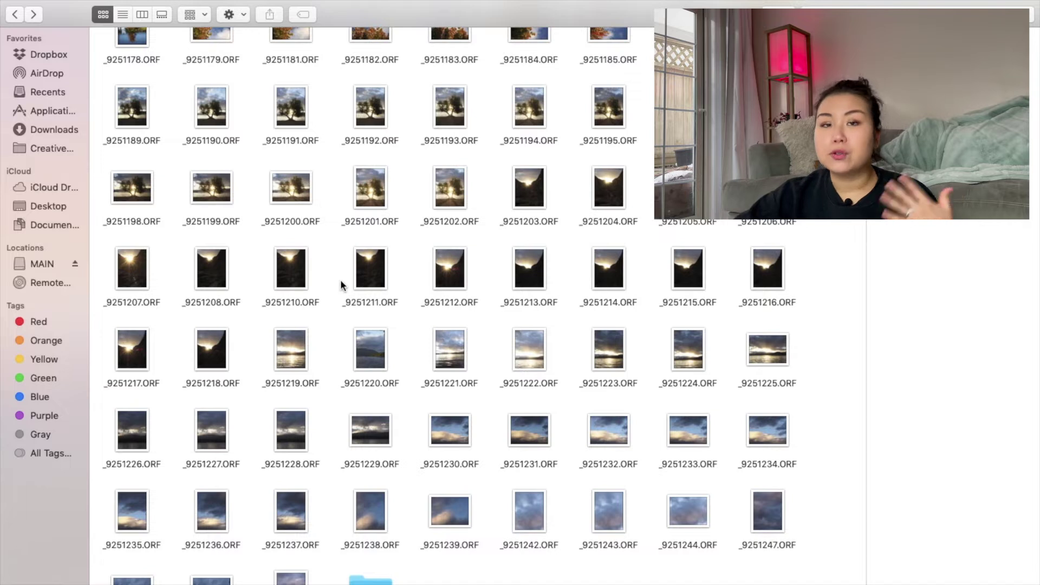
{"action": "mouse_move", "coordinate": [23, 23]}
{"action": "left_click", "coordinate": [16, 43]}
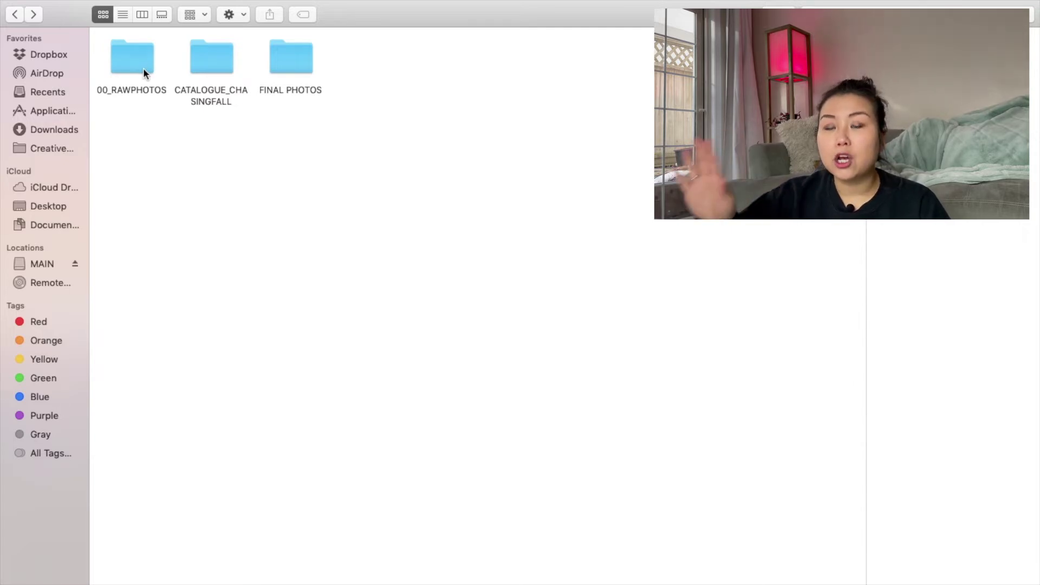
View the Lightroom catalogue files in the CATALOGUE_CHASINGFALL folder and return to the shoot folder.
{"action": "left_click", "coordinate": [213, 64]}
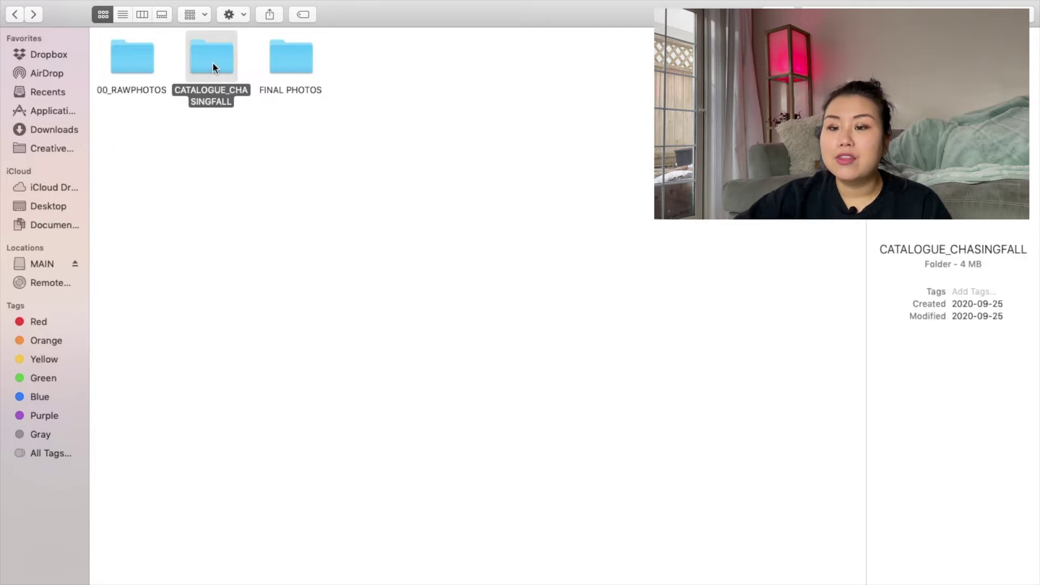
{"action": "double_click", "coordinate": [212, 64]}
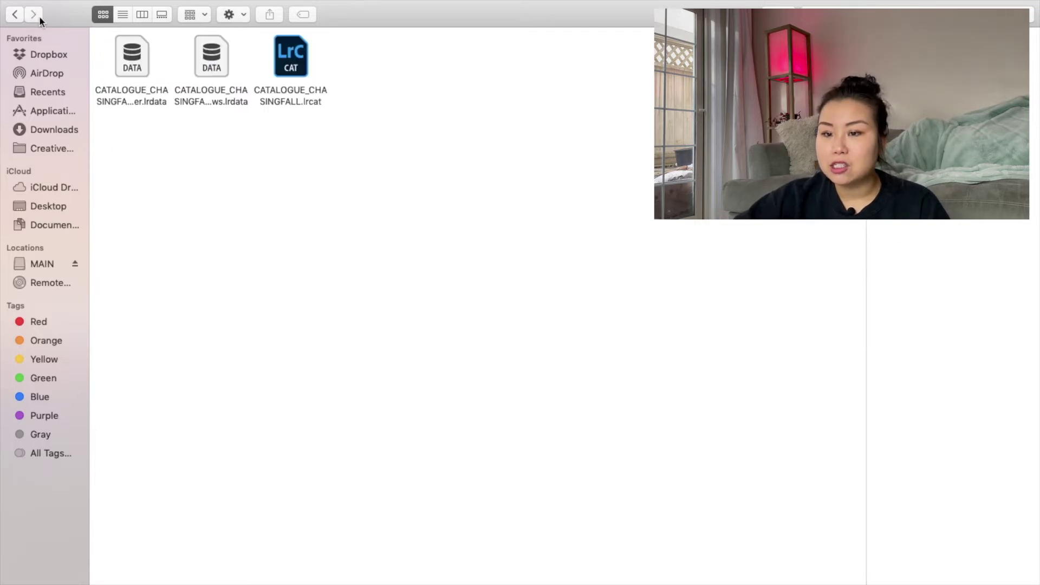
{"action": "left_click", "coordinate": [16, 15]}
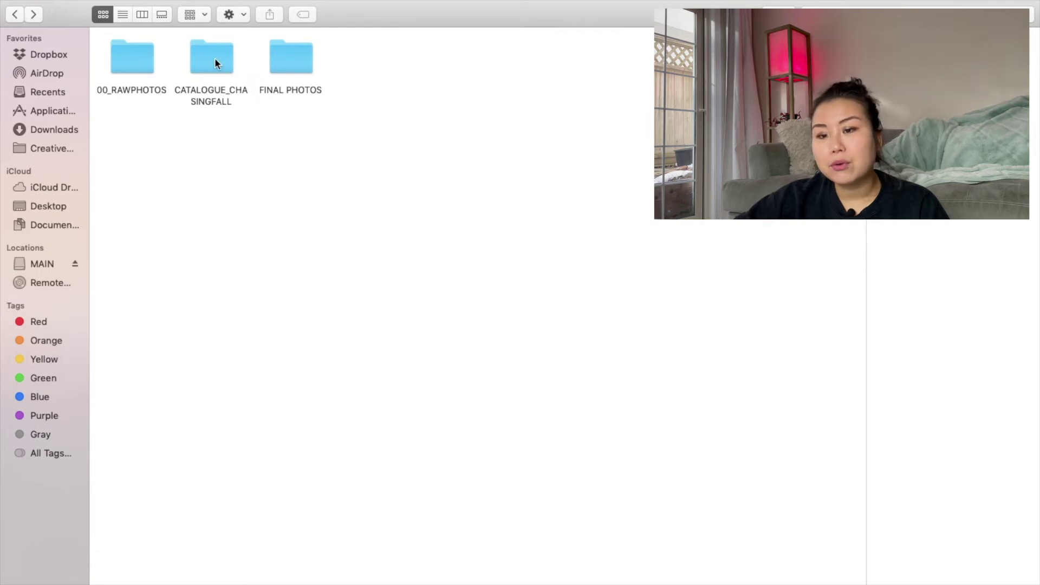
View the exported JPEGs in FINAL PHOTOS, inspect chasing-fall-1.jpg, and go back to the list of dated shoot folders.
{"action": "left_click", "coordinate": [298, 66]}
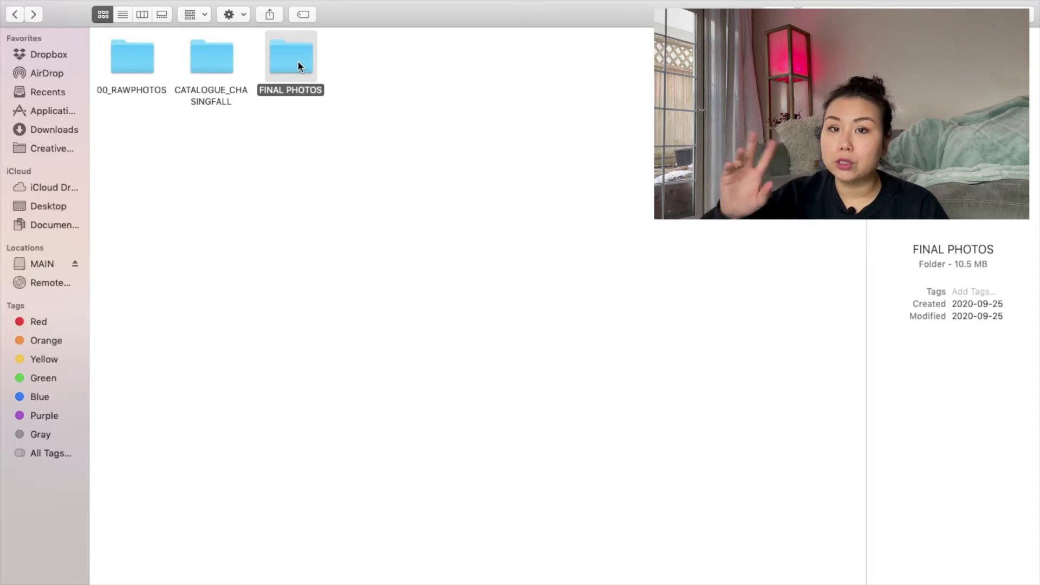
{"action": "double_click", "coordinate": [299, 65]}
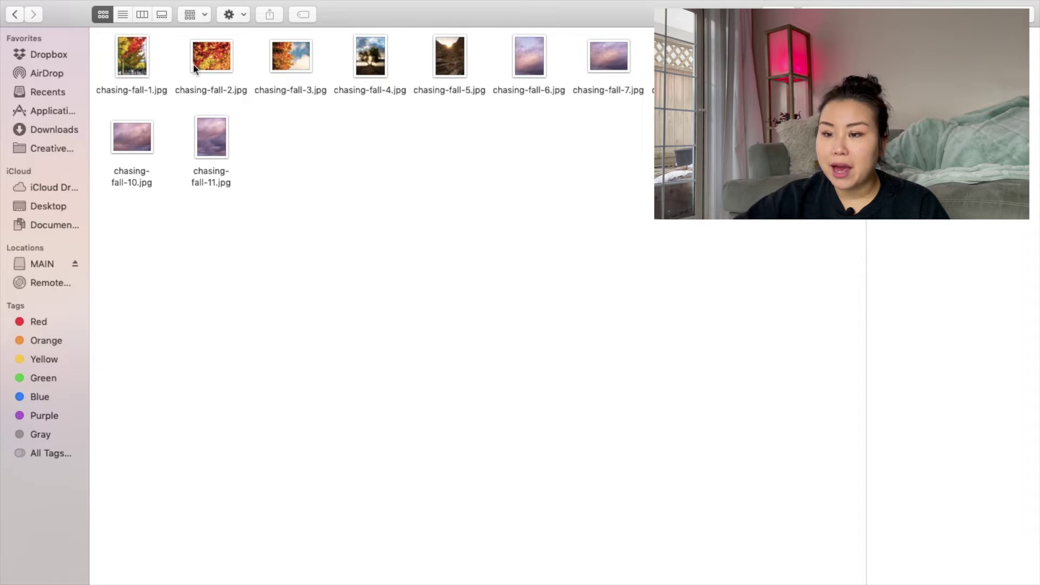
{"action": "left_click", "coordinate": [142, 61]}
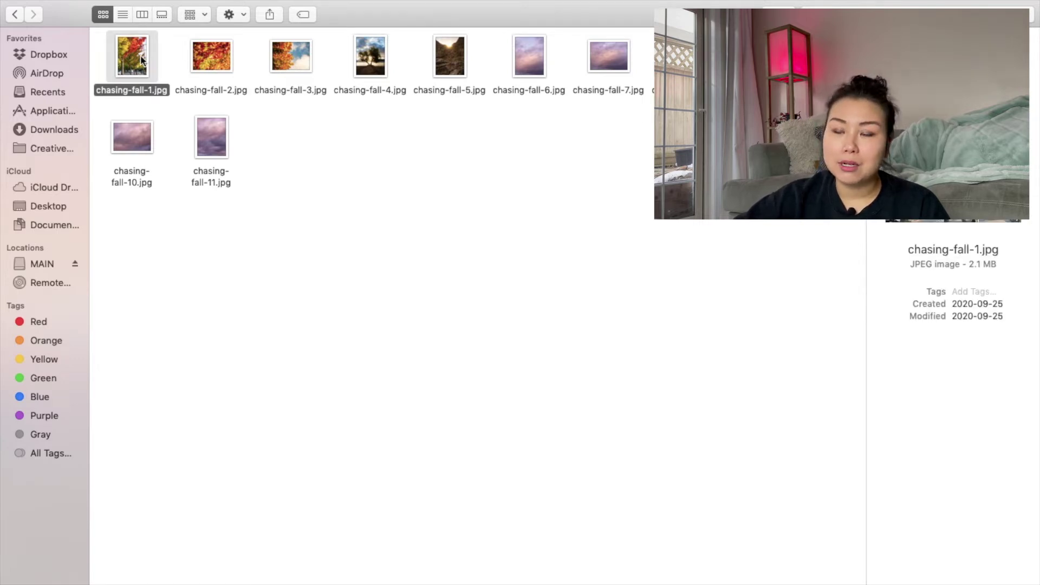
{"action": "left_click", "coordinate": [16, 15]}
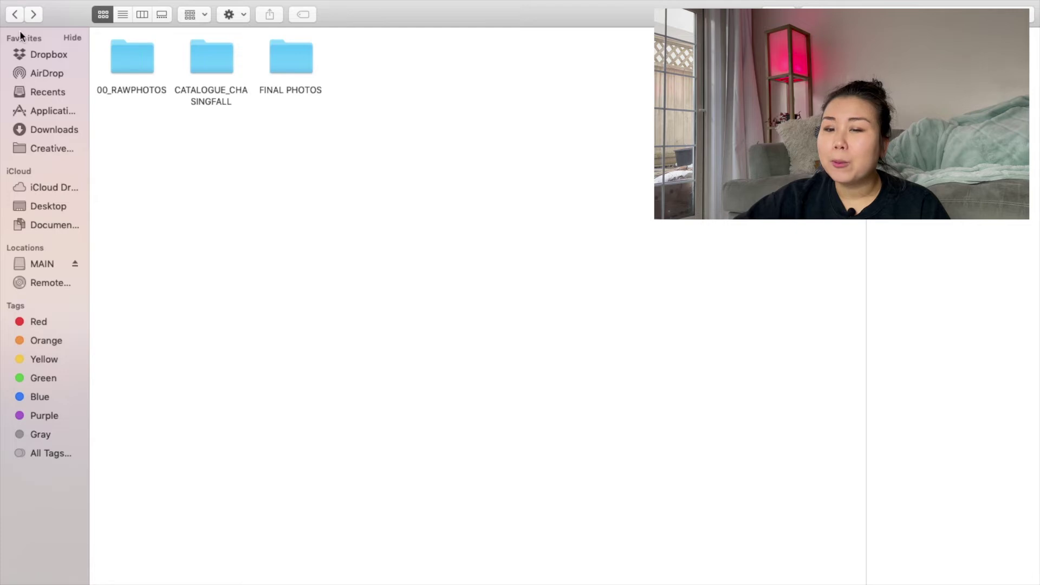
{"action": "left_click", "coordinate": [15, 15]}
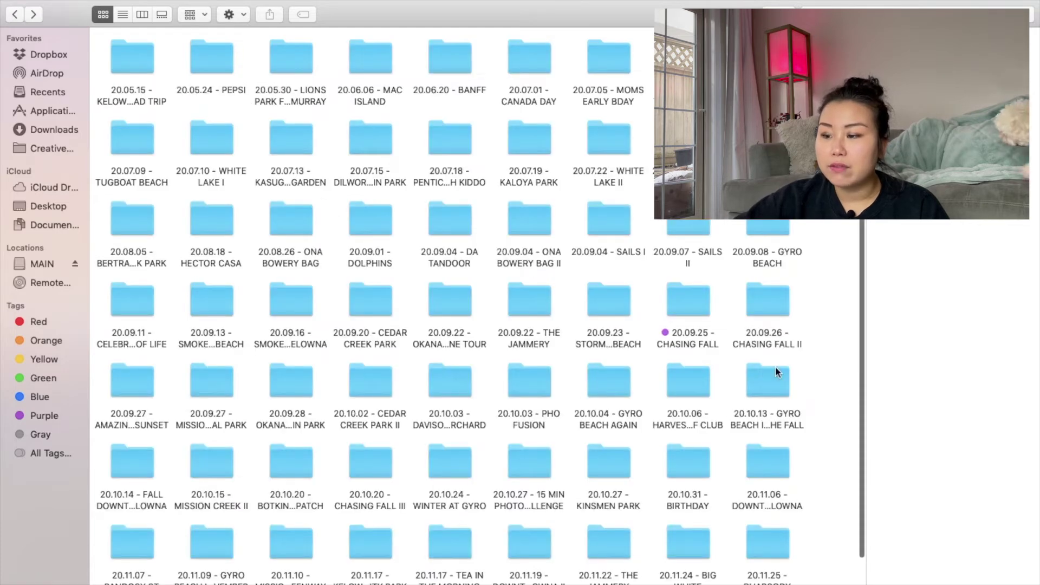
Open the 20.09.26 - CHASING FALL II folder, look over its three subfolders, and return to the dated shoot folders.
{"action": "double_click", "coordinate": [766, 298]}
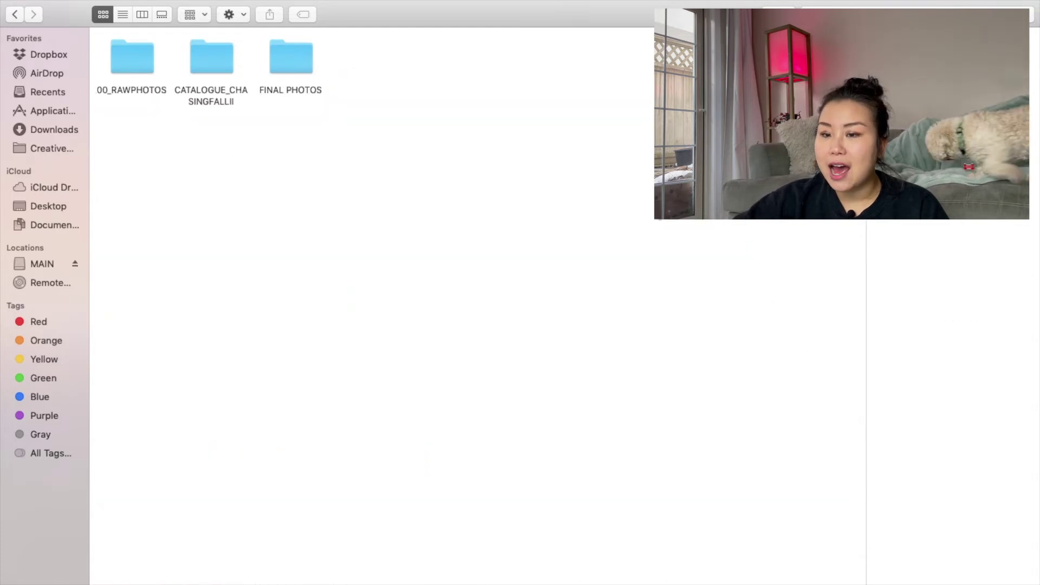
{"action": "left_click", "coordinate": [137, 55]}
{"action": "left_click", "coordinate": [230, 57]}
{"action": "left_click", "coordinate": [292, 60]}
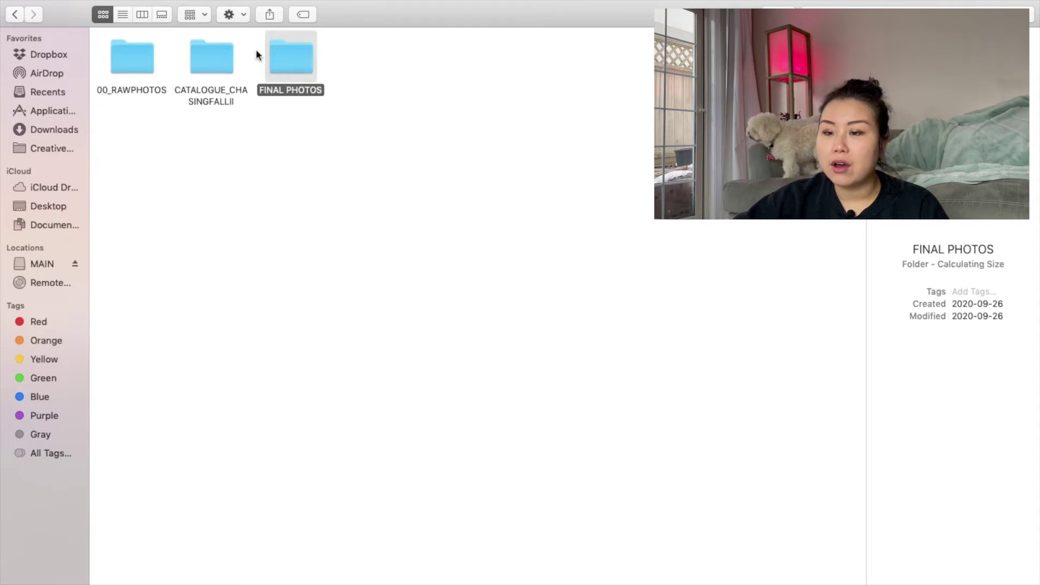
{"action": "left_click", "coordinate": [16, 15]}
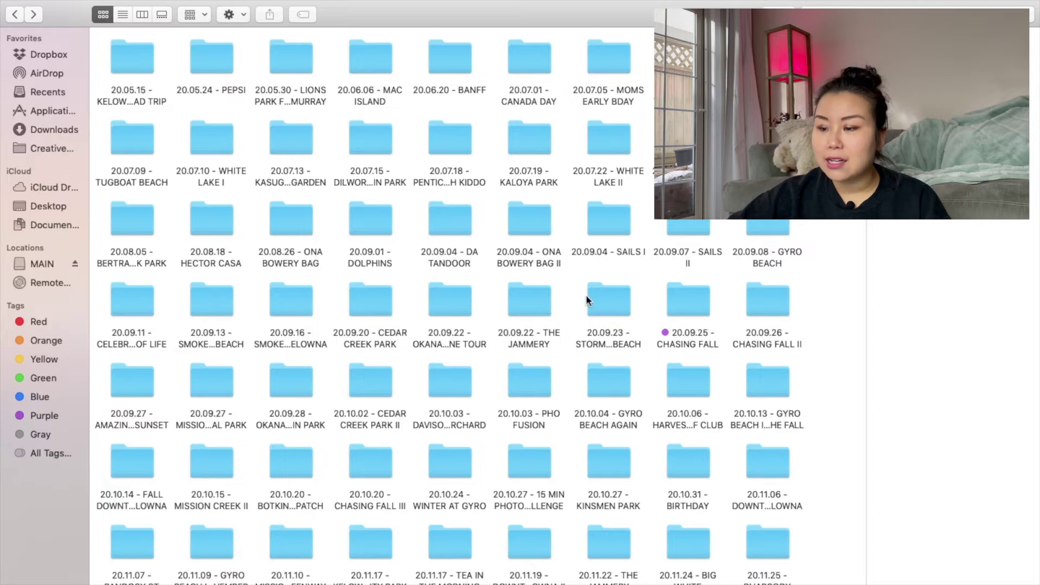
Examine the names and details of the dated shoot folders from 20.09.23 through 20.10.02 - CEDAR CREEK PARK II.
{"action": "left_click", "coordinate": [620, 298]}
{"action": "left_click", "coordinate": [695, 302]}
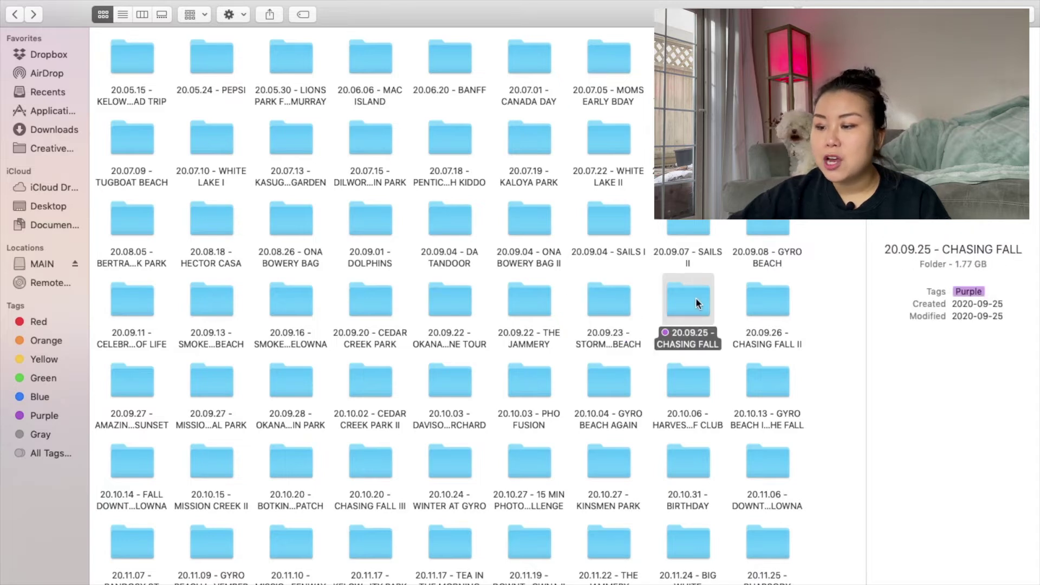
{"action": "left_click", "coordinate": [782, 297]}
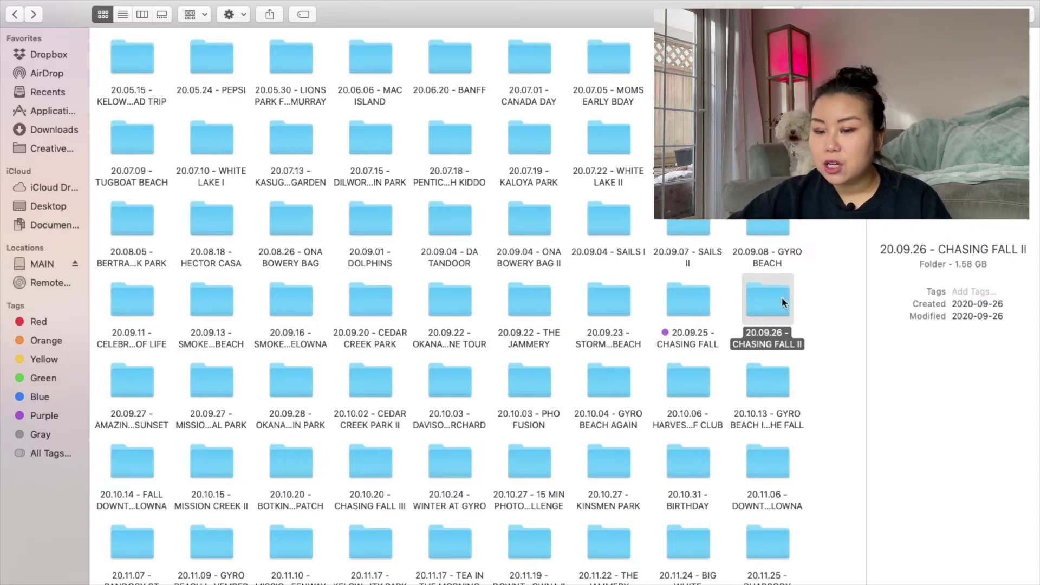
{"action": "left_click", "coordinate": [209, 384]}
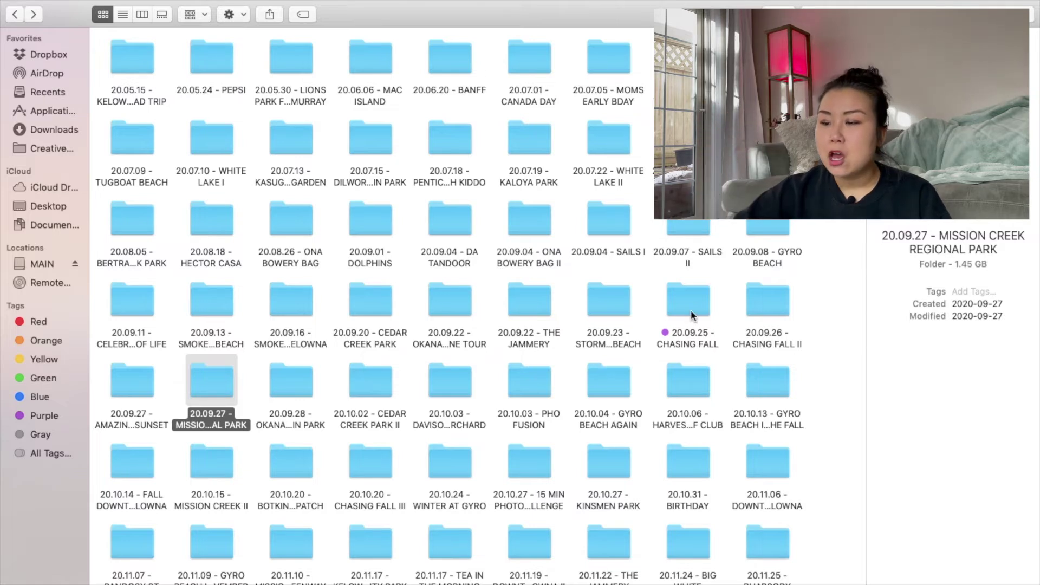
{"action": "left_click", "coordinate": [688, 290]}
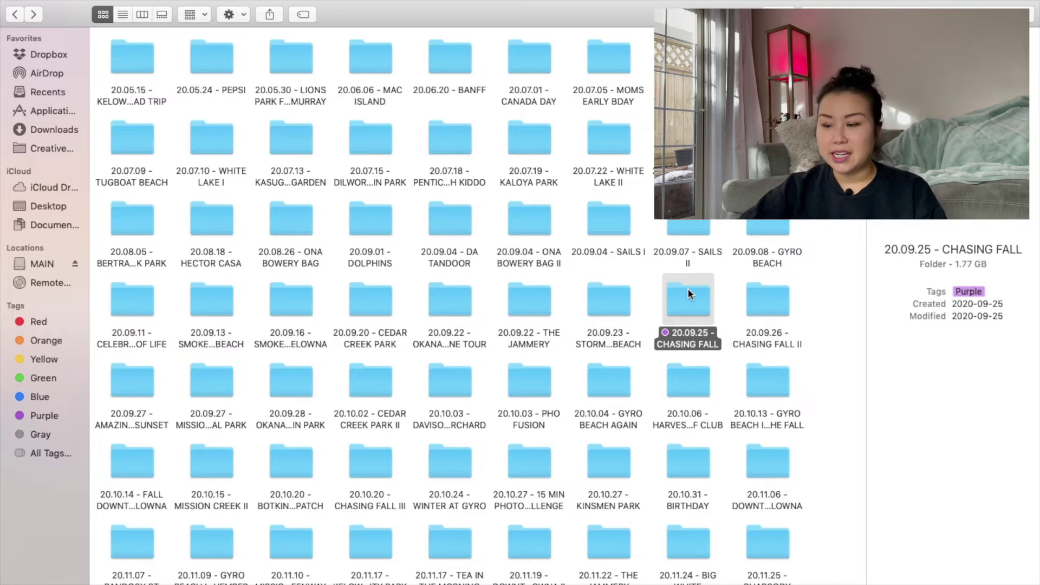
{"action": "left_click", "coordinate": [206, 390]}
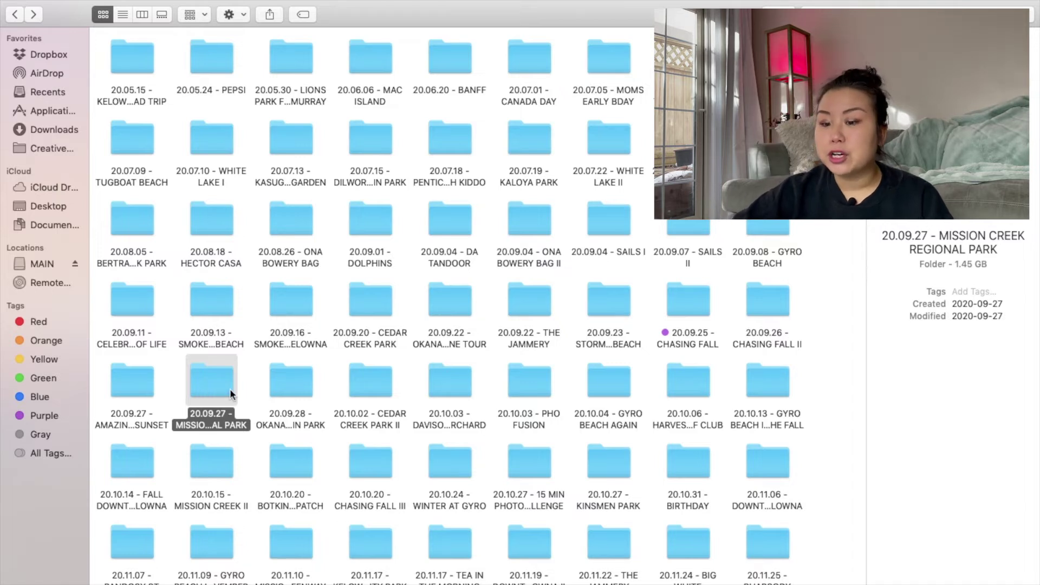
{"action": "left_click", "coordinate": [280, 390]}
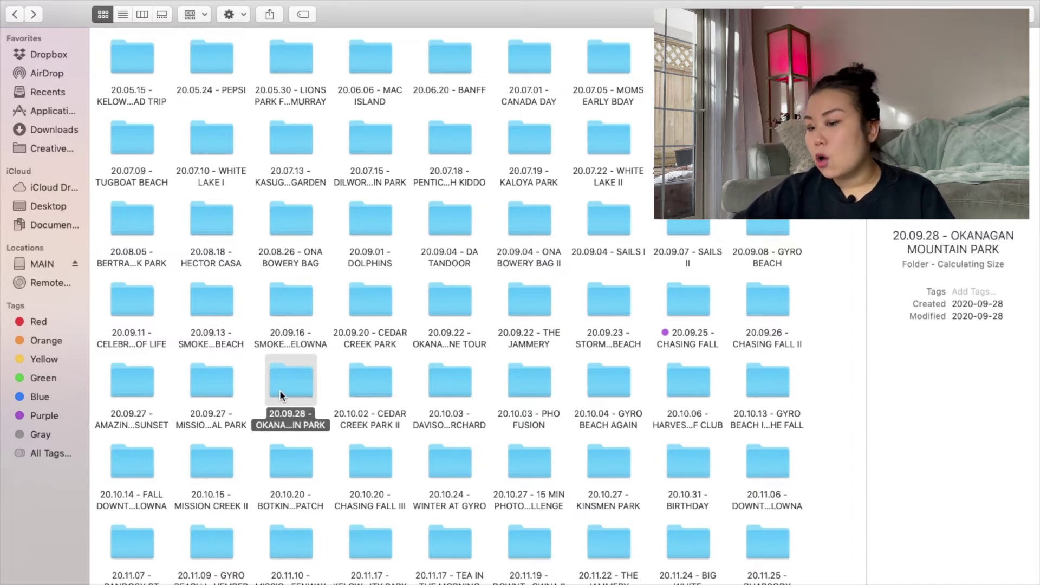
{"action": "left_click", "coordinate": [377, 391]}
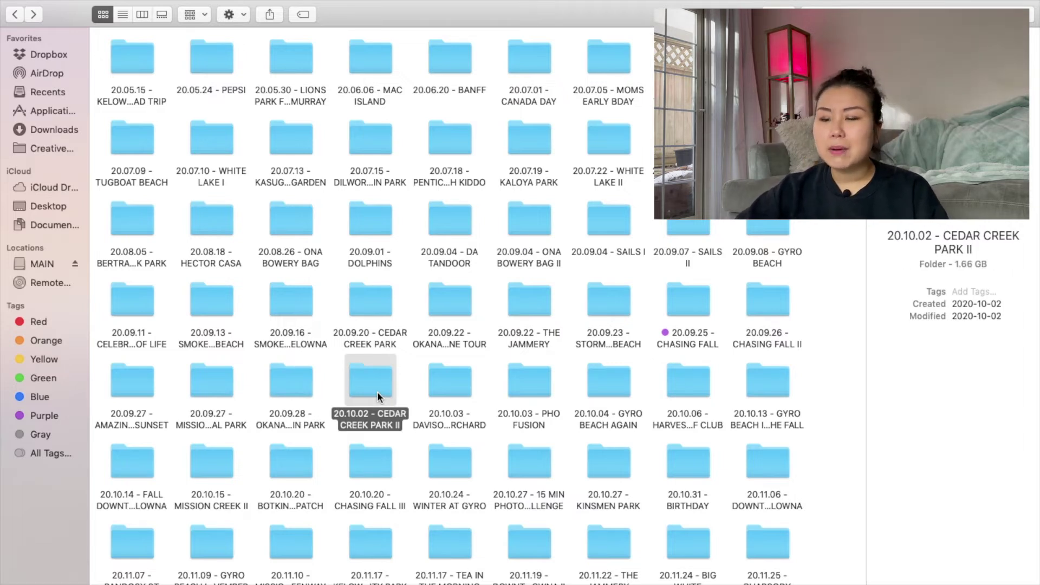
Look at the remaining 2020 shoot folders, including 20.10.31 - BIRTHDAY, and go up to the year folders.
{"action": "scroll", "coordinate": [377, 391], "scroll_direction": "down", "scroll_amount": 1}
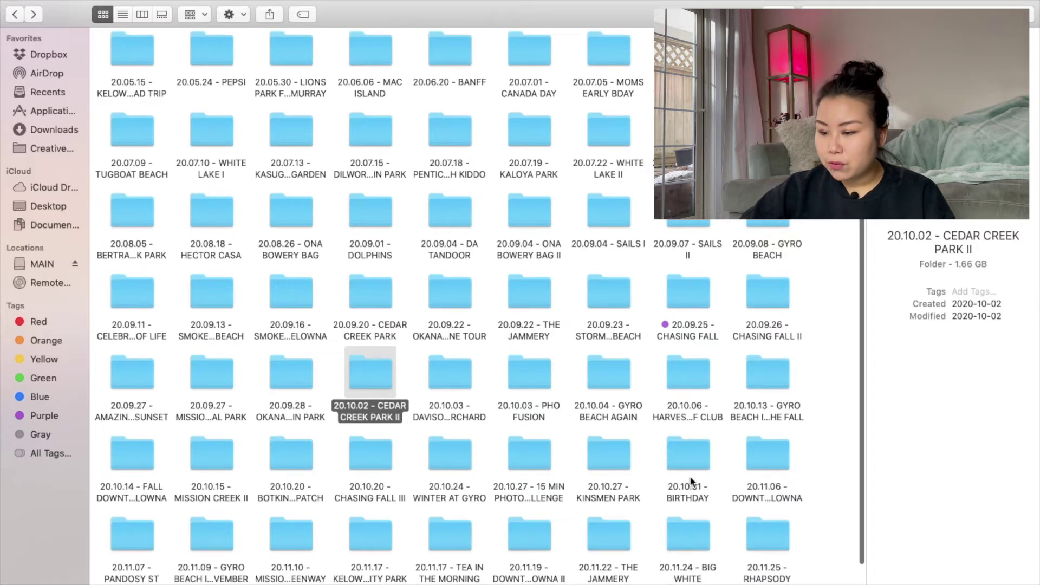
{"action": "left_click", "coordinate": [694, 464]}
{"action": "scroll", "coordinate": [694, 463], "scroll_direction": "down", "scroll_amount": 5}
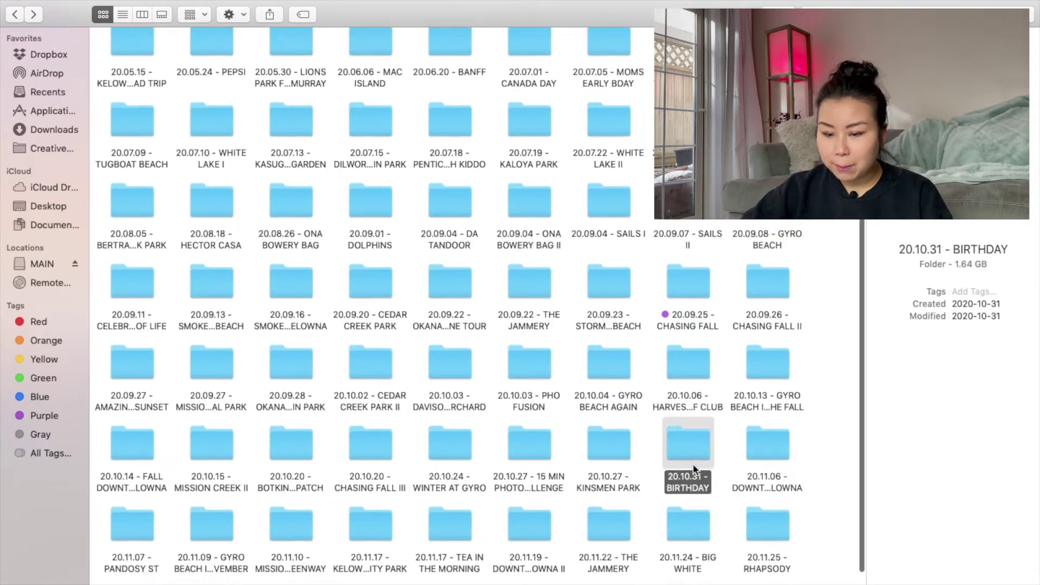
{"action": "scroll", "coordinate": [693, 463], "scroll_direction": "up", "scroll_amount": 5}
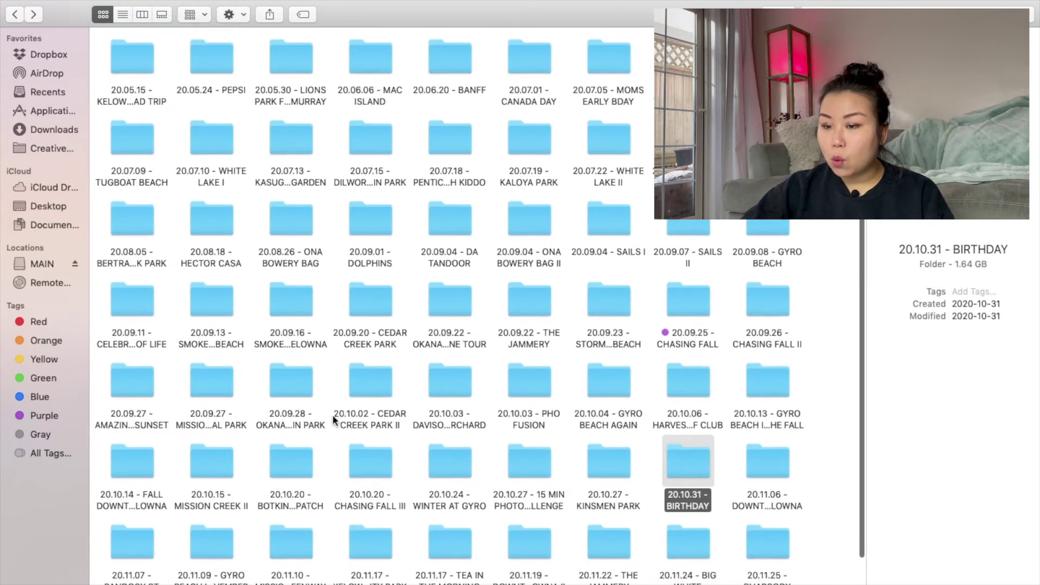
{"action": "left_click", "coordinate": [16, 17]}
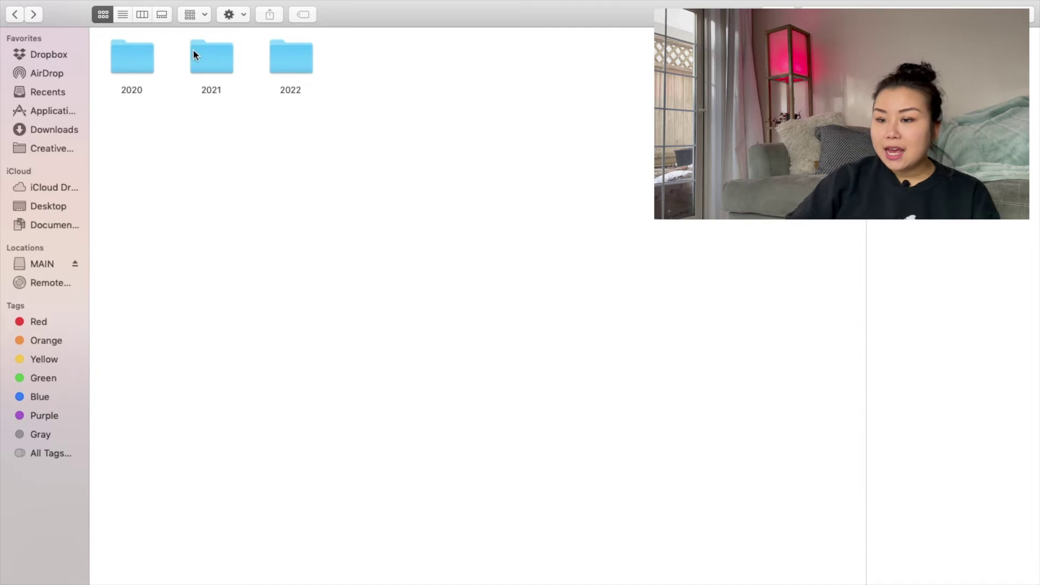
Compare the month folders inside 2021 with the dated shoot folders inside 2020, and return to the year folders.
{"action": "double_click", "coordinate": [217, 55]}
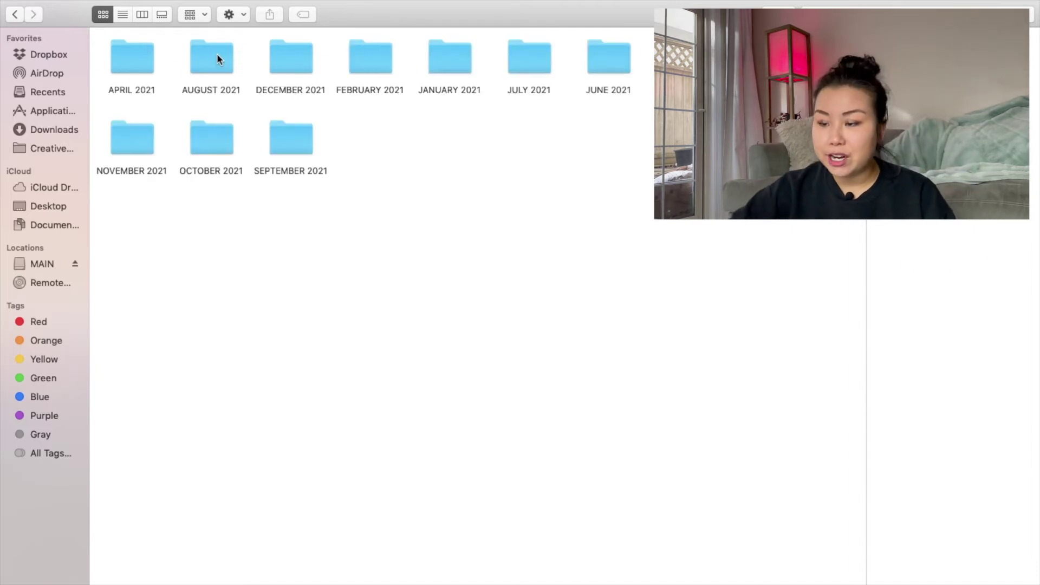
{"action": "left_click", "coordinate": [7, 18]}
{"action": "double_click", "coordinate": [125, 66]}
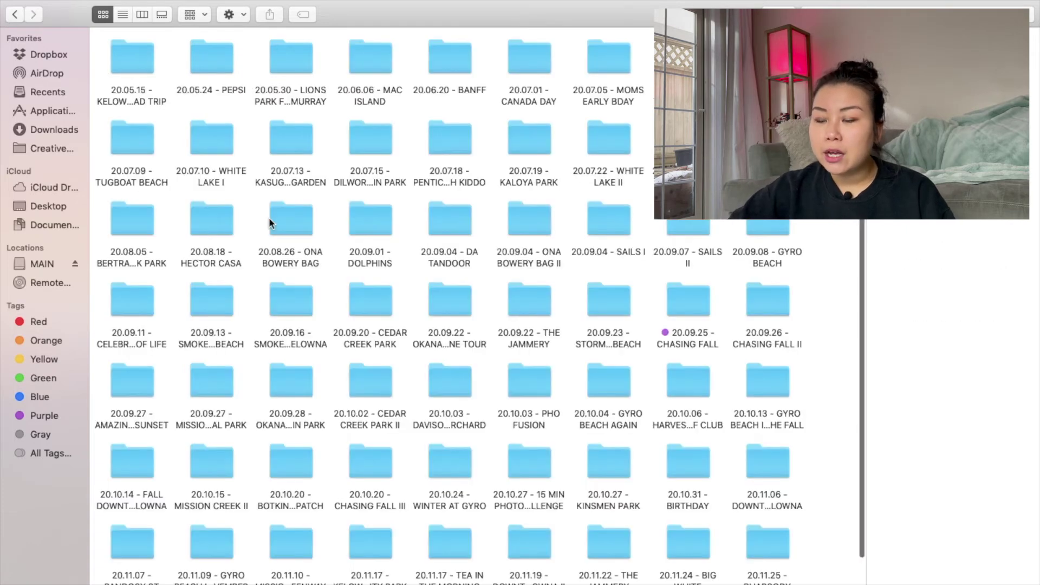
{"action": "scroll", "coordinate": [269, 217], "scroll_direction": "down", "scroll_amount": 3}
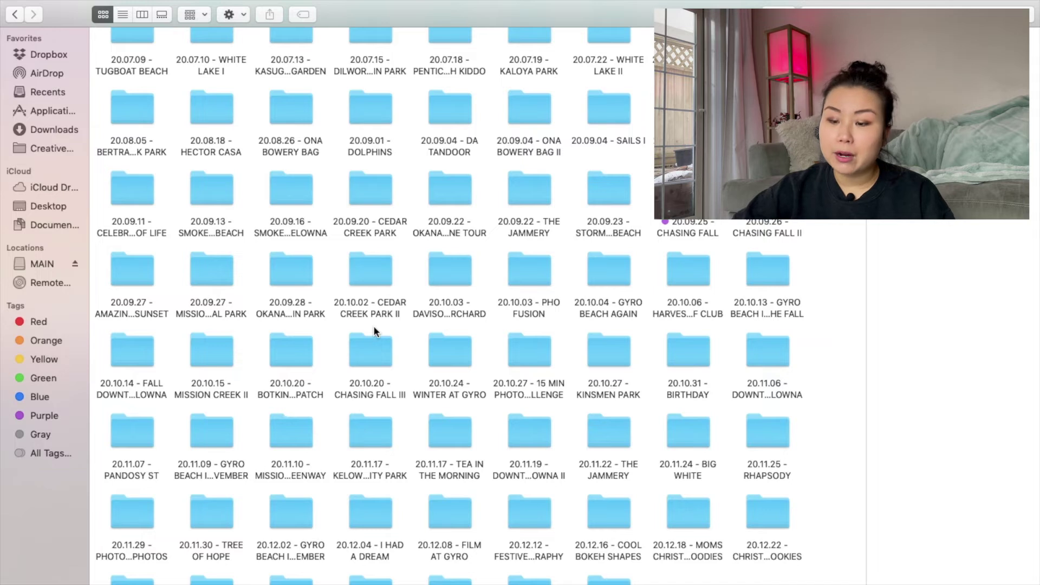
{"action": "left_click", "coordinate": [15, 15]}
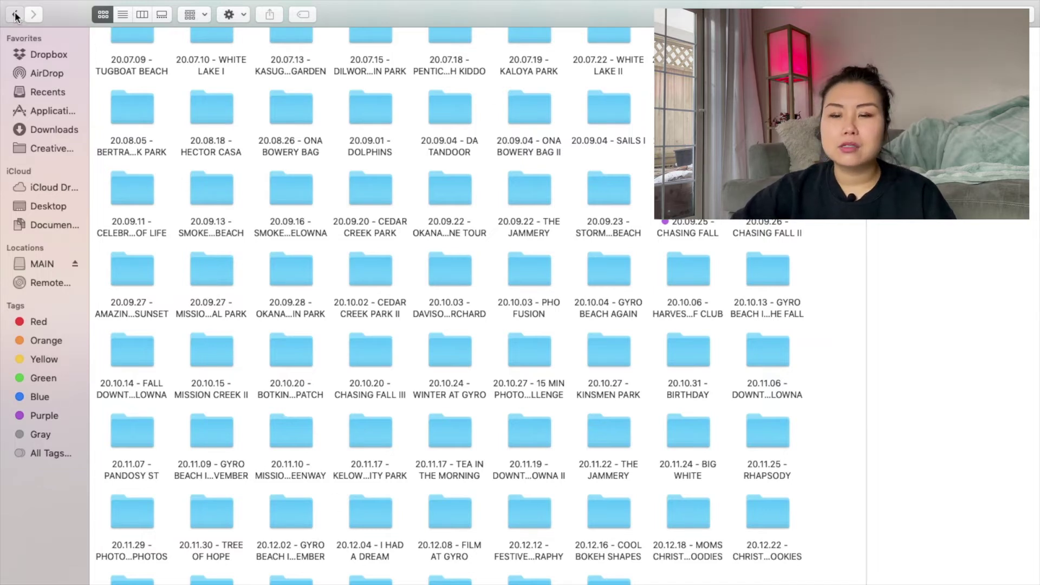
Open JANUARY 2021 in the 2021 folder, inspect its Coffee Splash Photography, Athens Stop Motion and Food Dye in Water folders, and return to the months.
{"action": "double_click", "coordinate": [217, 63]}
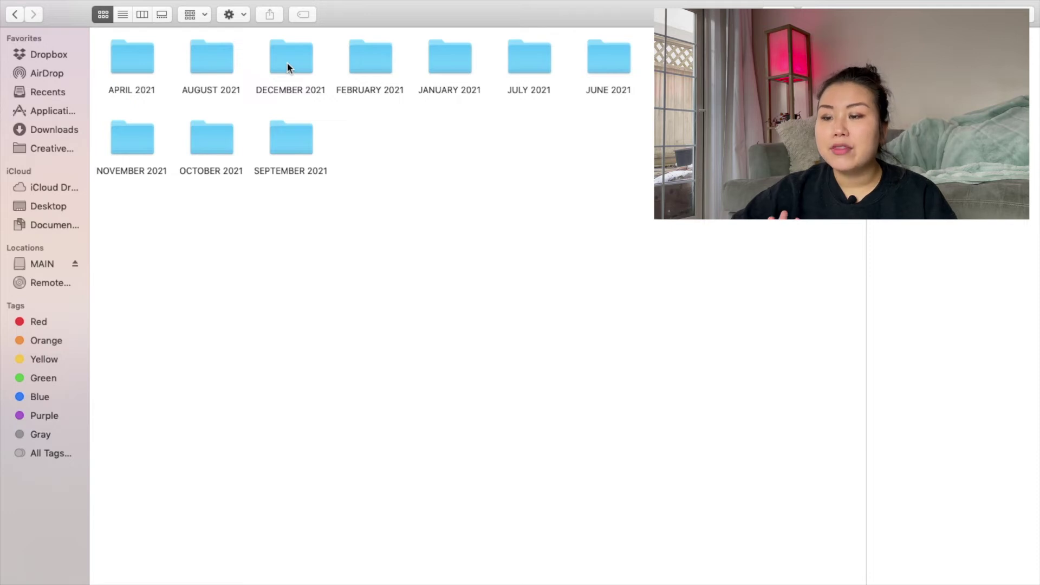
{"action": "left_click", "coordinate": [459, 58]}
{"action": "double_click", "coordinate": [460, 57]}
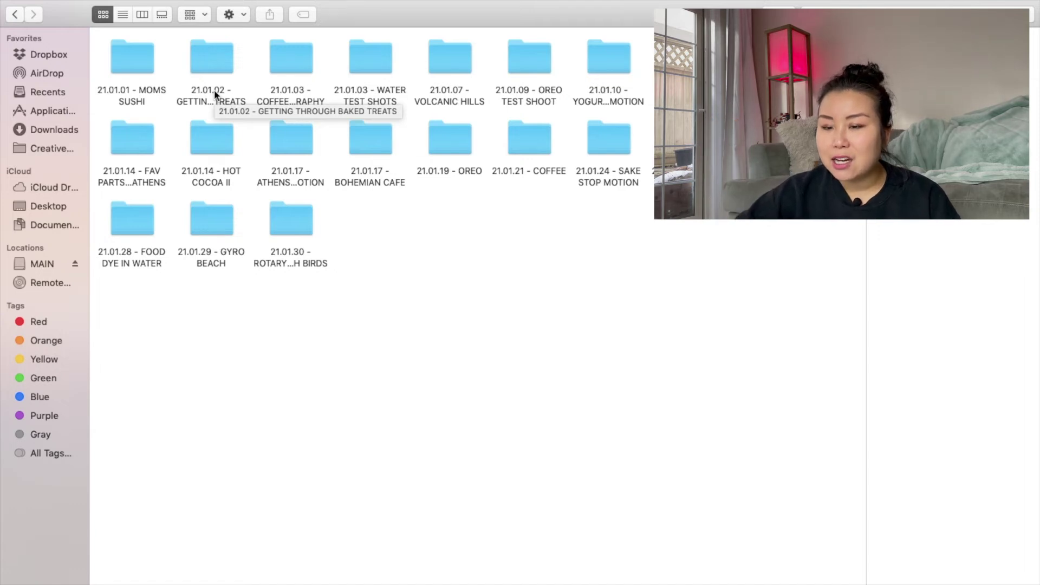
{"action": "left_click", "coordinate": [290, 98]}
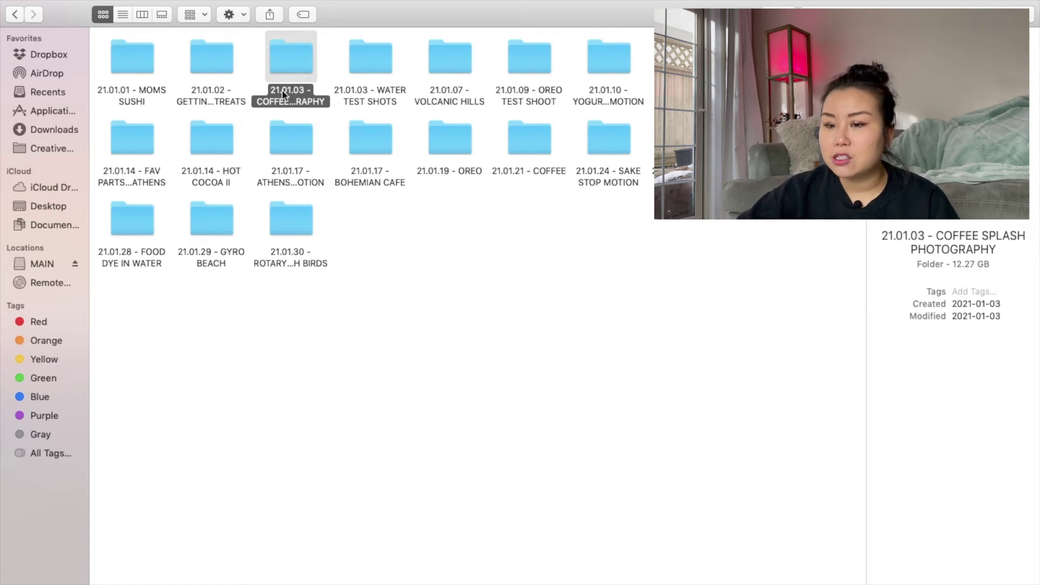
{"action": "left_click", "coordinate": [284, 187]}
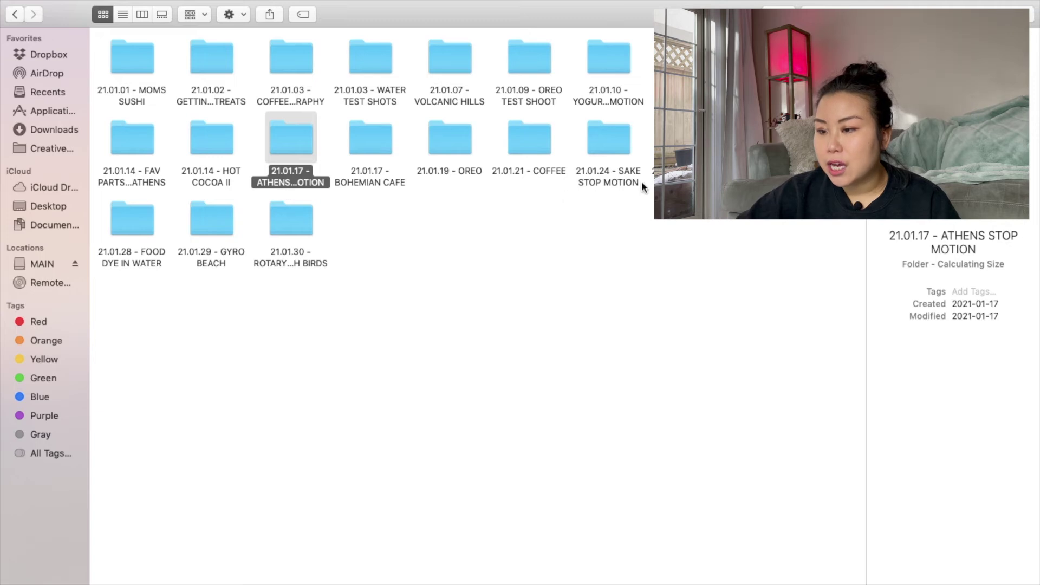
{"action": "left_click", "coordinate": [134, 259]}
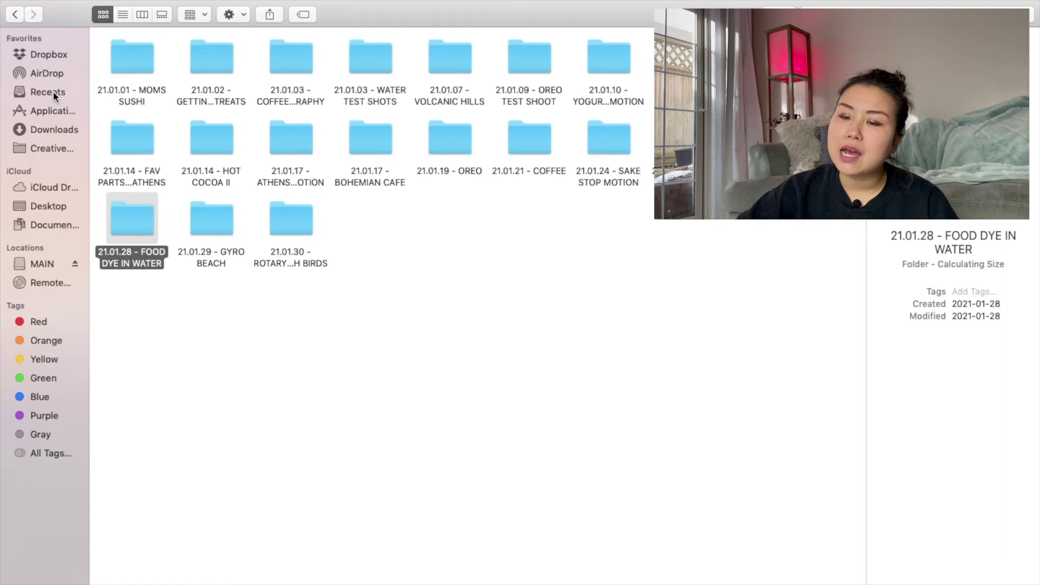
{"action": "left_click", "coordinate": [17, 16]}
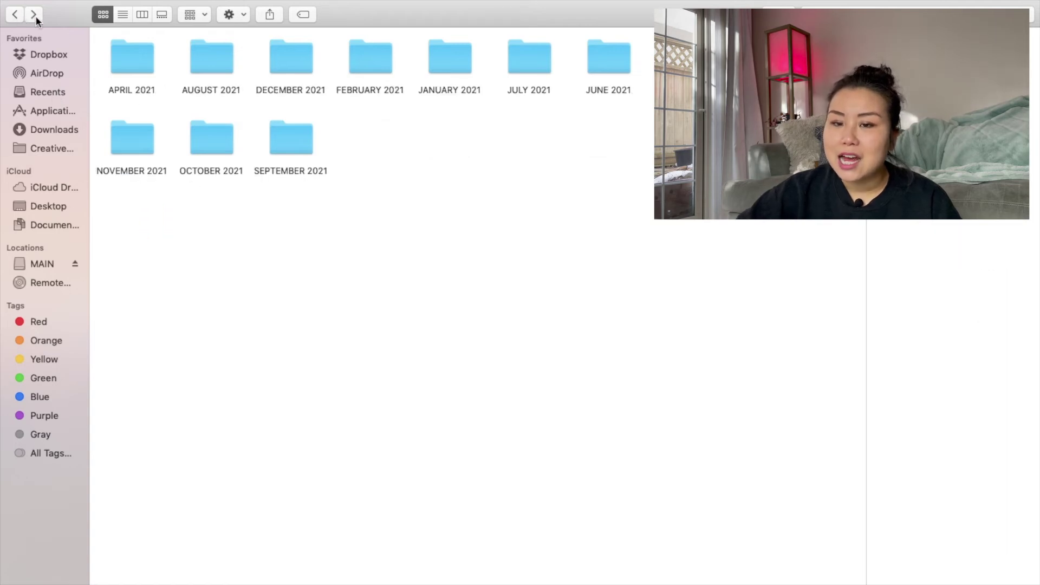
Look over the dated shoot folders in FEBRUARY 2021 and go back up to the year folders.
{"action": "double_click", "coordinate": [359, 62]}
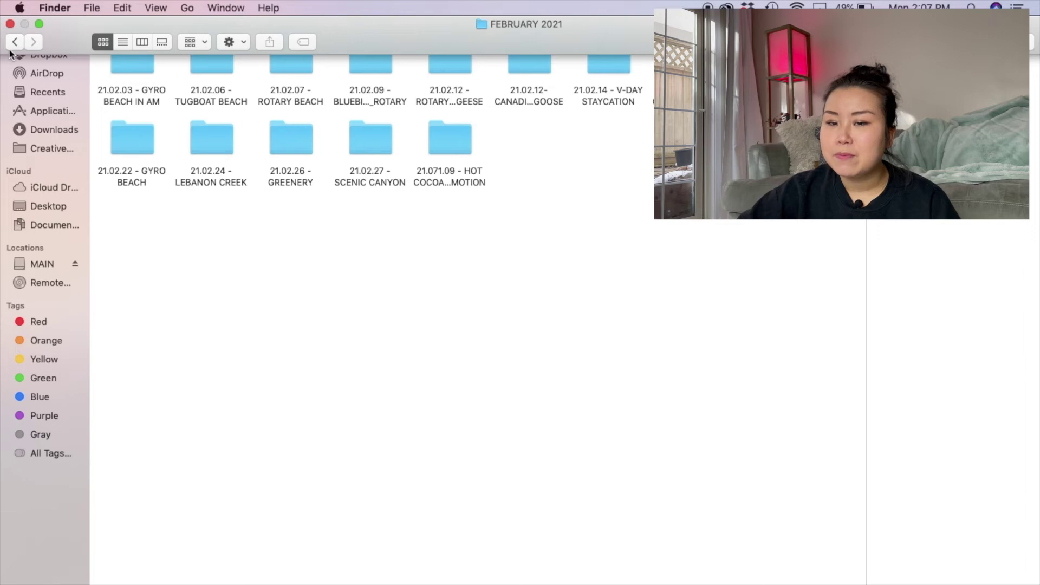
{"action": "left_click", "coordinate": [14, 39]}
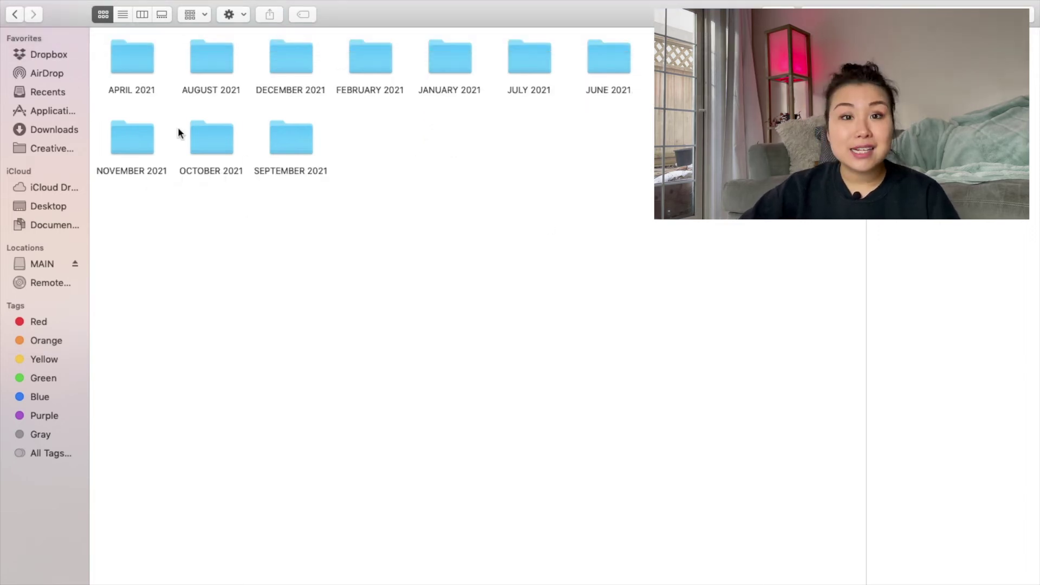
{"action": "left_click", "coordinate": [14, 16]}
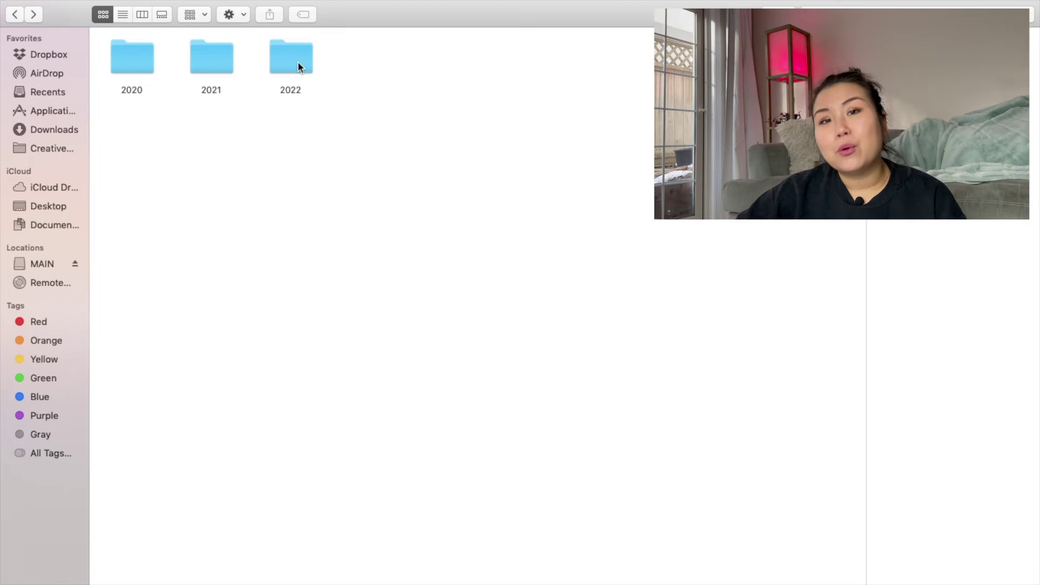
Compare the folder naming inside 2022 with the dated shoot folders inside 2020, and return to the year folders.
{"action": "double_click", "coordinate": [299, 63]}
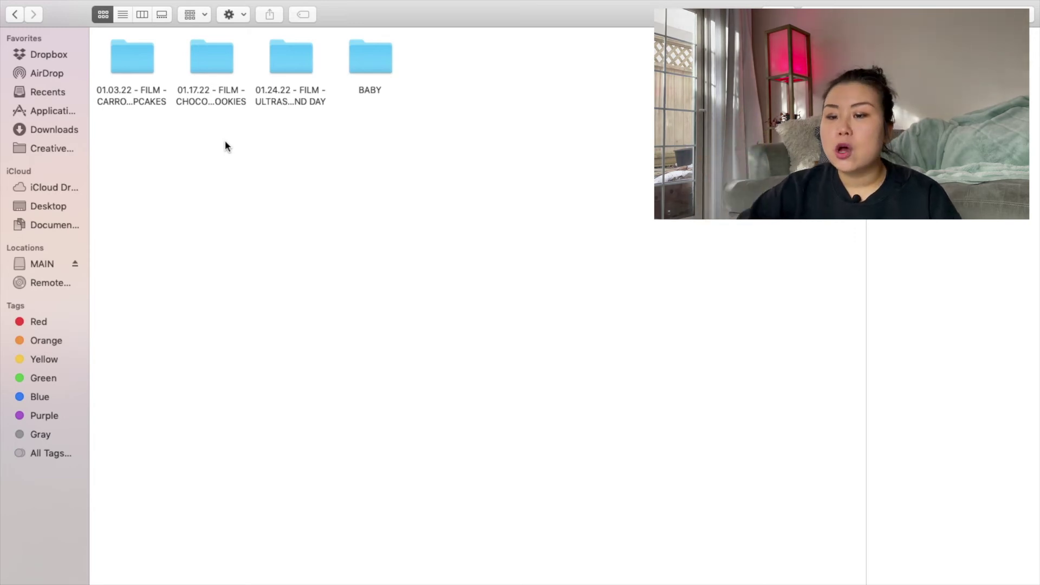
{"action": "key", "text": "super+bracketleft"}
{"action": "double_click", "coordinate": [130, 65]}
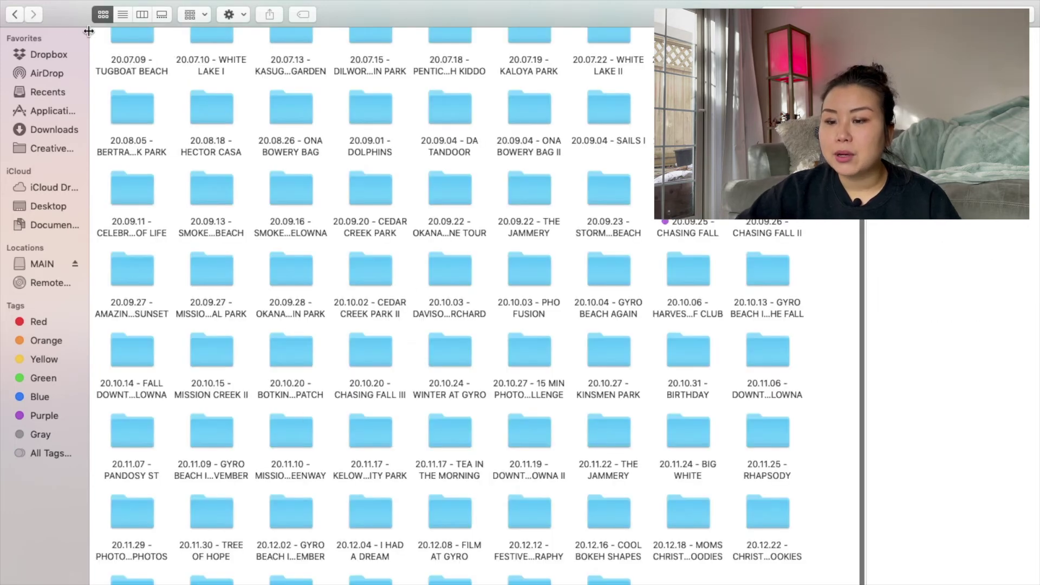
{"action": "left_click", "coordinate": [16, 15]}
Open the 2022 folder, inspect the details of the carrot cupcakes, chocolate chip cookies and ultrasound day film folders, and return to the year folders.
{"action": "double_click", "coordinate": [284, 48]}
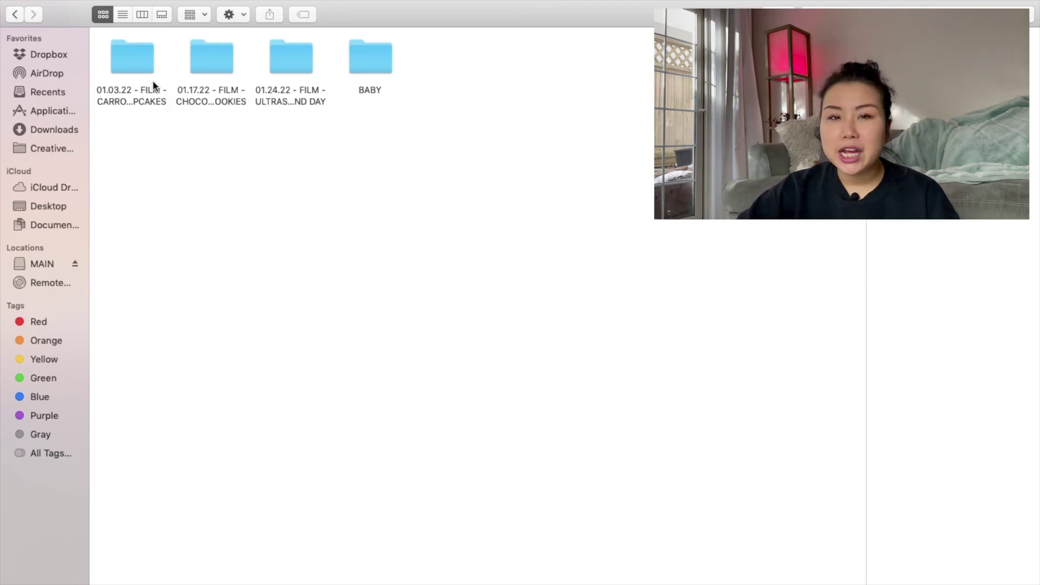
{"action": "left_click", "coordinate": [139, 64]}
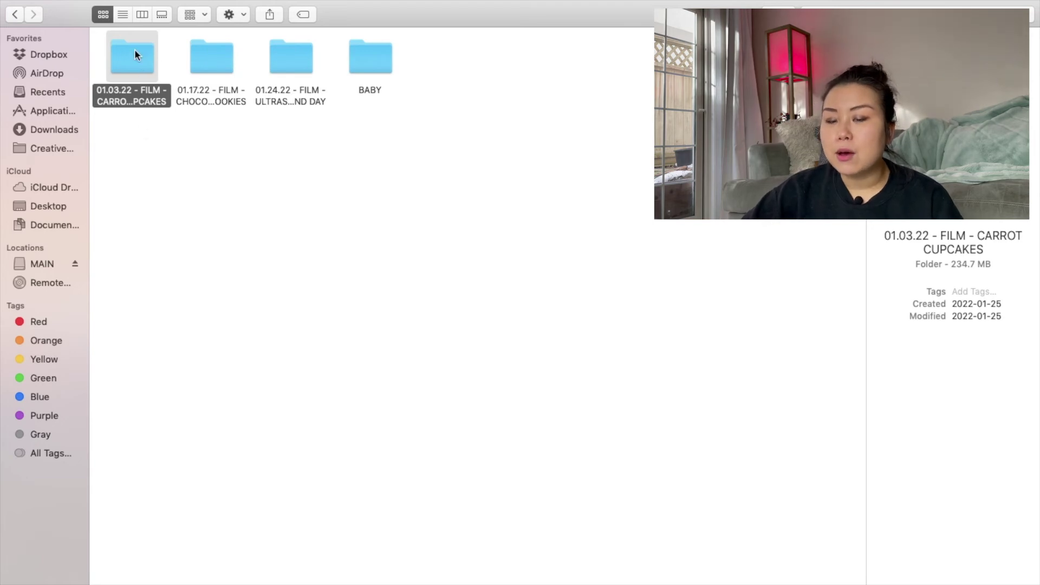
{"action": "left_click", "coordinate": [212, 62]}
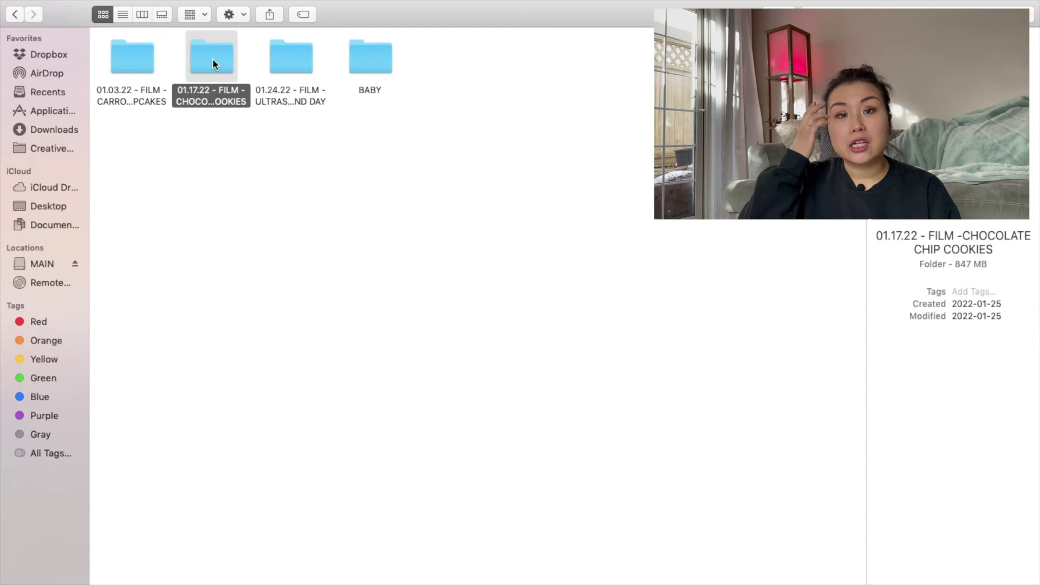
{"action": "left_click", "coordinate": [286, 65]}
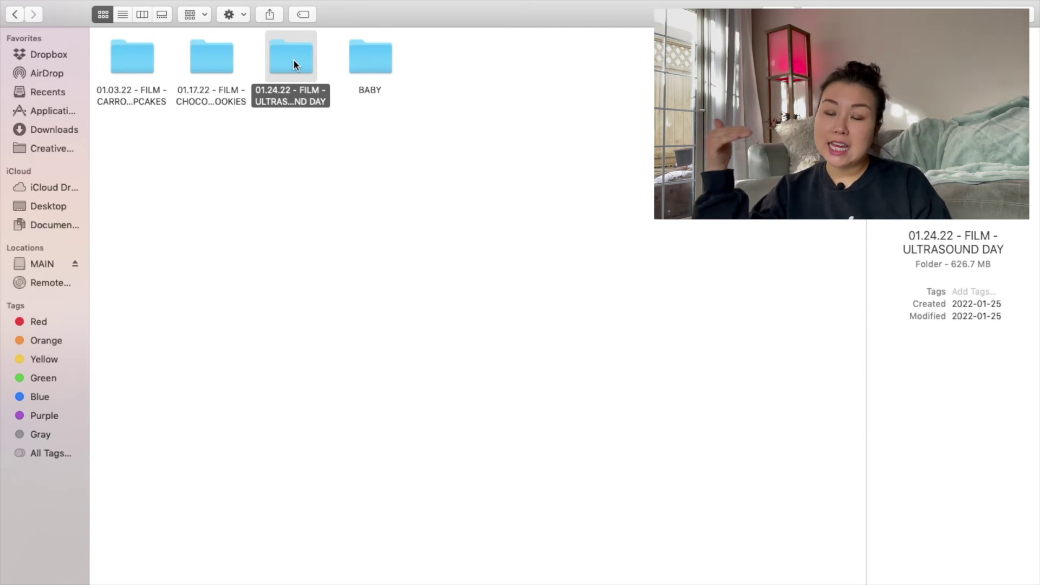
{"action": "left_click", "coordinate": [307, 141]}
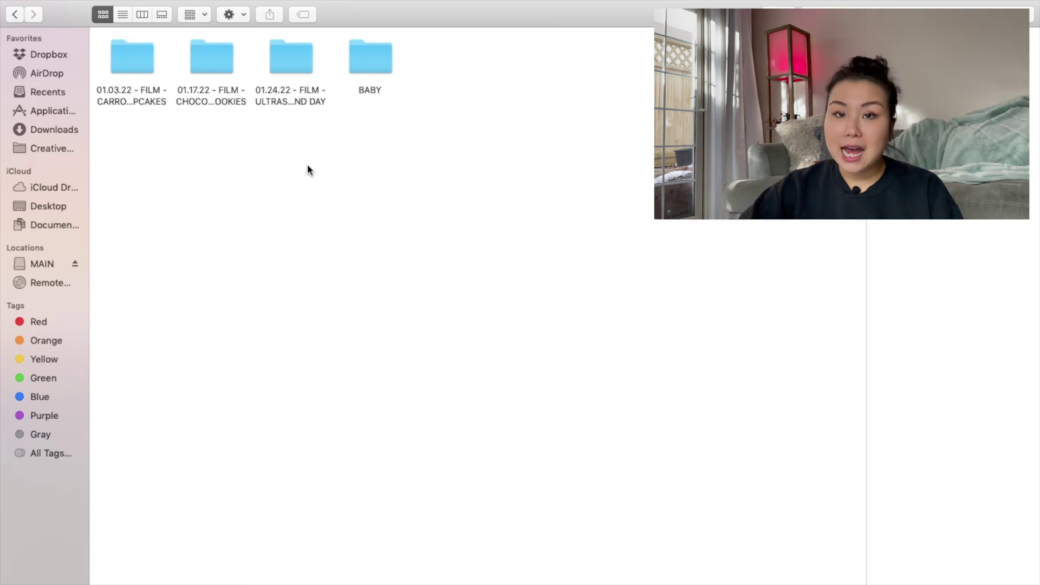
{"action": "left_click", "coordinate": [15, 13]}
Compare the date formats of the shoot folders in JUNE 2021 and JULY 2021, and return to the year folders.
{"action": "left_click", "coordinate": [217, 59]}
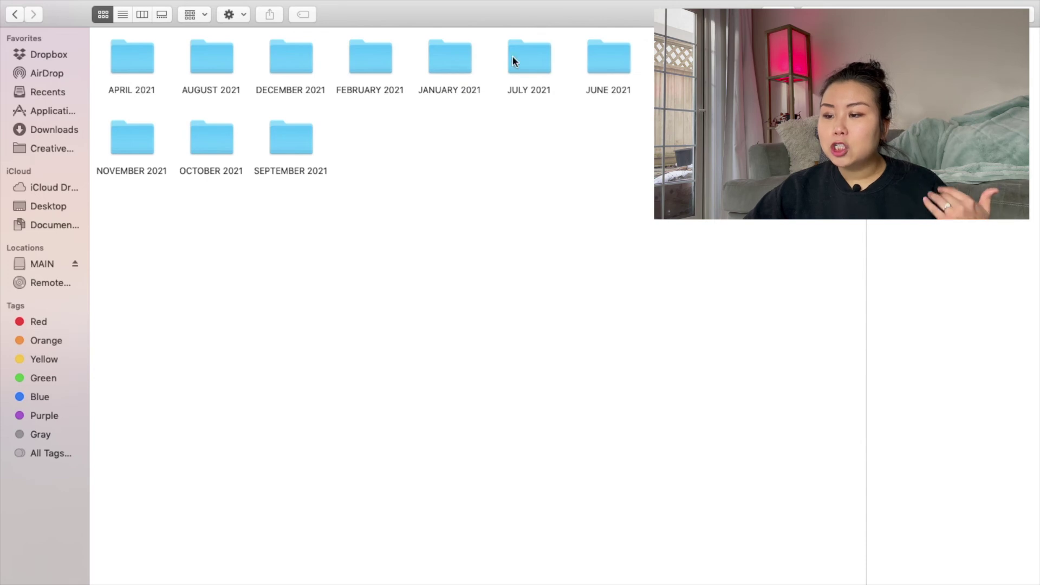
{"action": "double_click", "coordinate": [615, 69]}
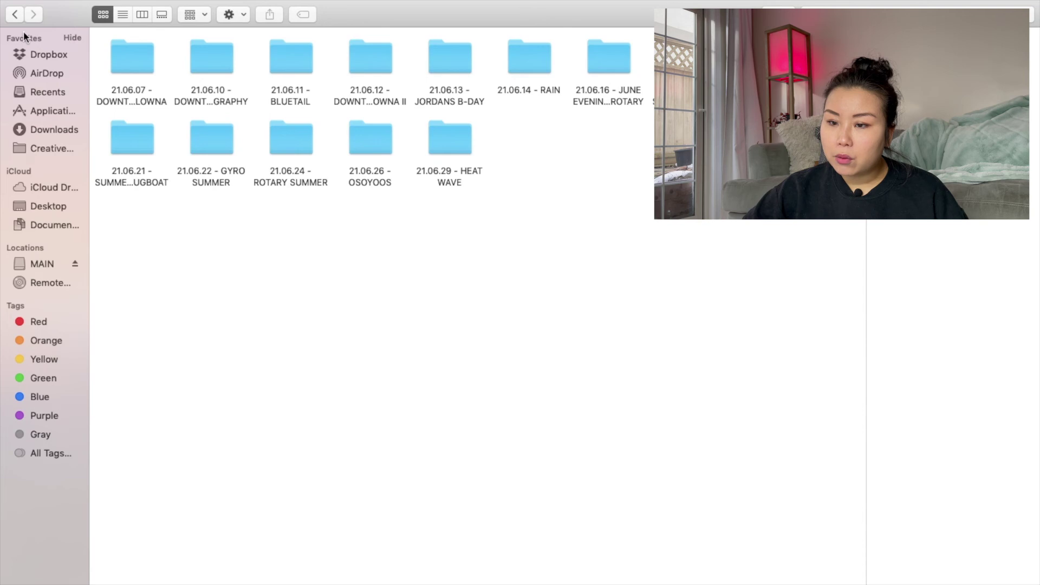
{"action": "left_click", "coordinate": [15, 15]}
{"action": "double_click", "coordinate": [526, 67]}
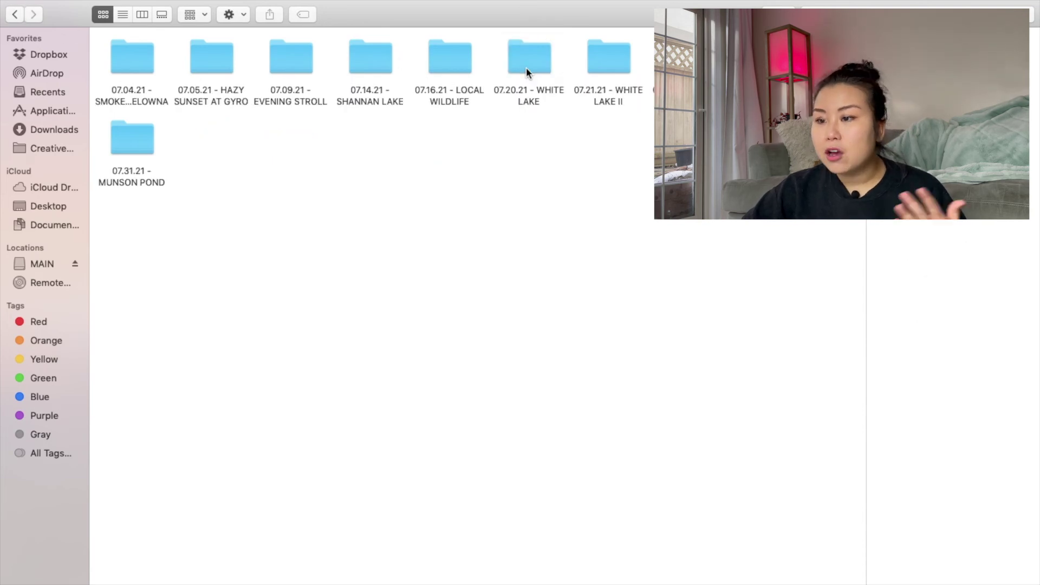
{"action": "left_click", "coordinate": [16, 16]}
{"action": "left_click", "coordinate": [17, 16]}
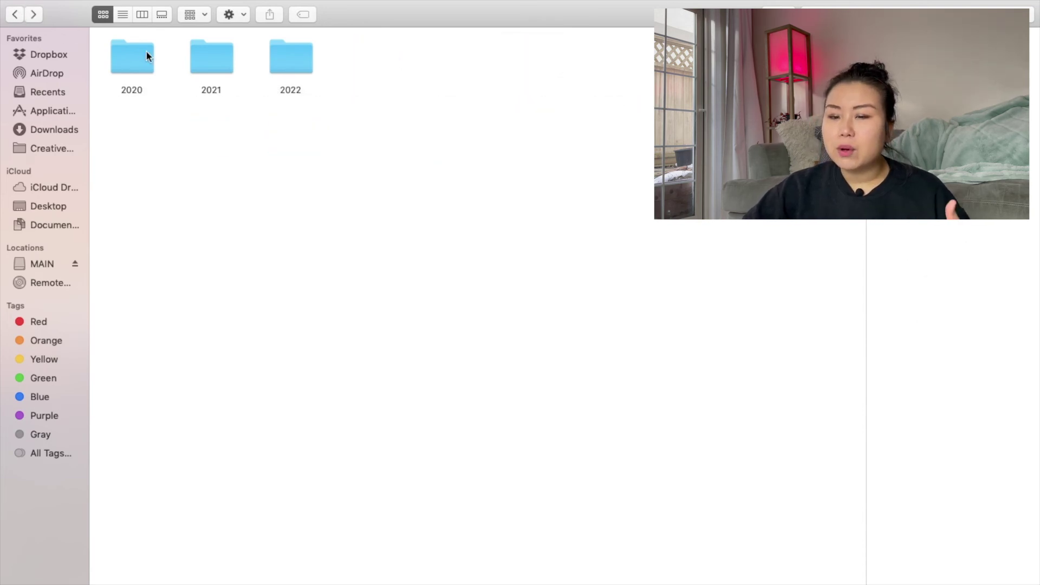
Look over the 2020 shoot folders again, and inspect the BABY folder's details inside 2022.
{"action": "double_click", "coordinate": [144, 59]}
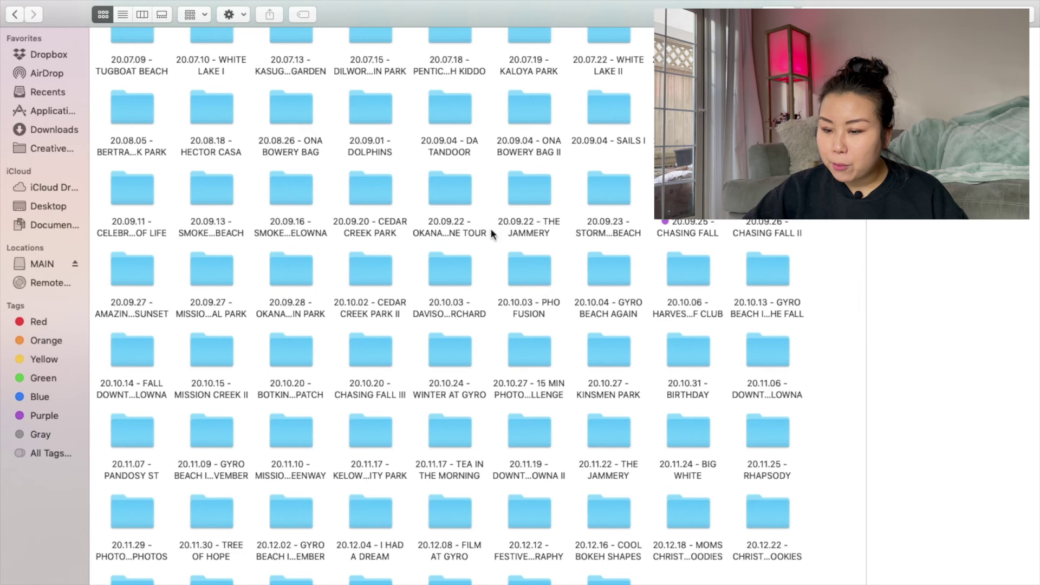
{"action": "left_click", "coordinate": [14, 43]}
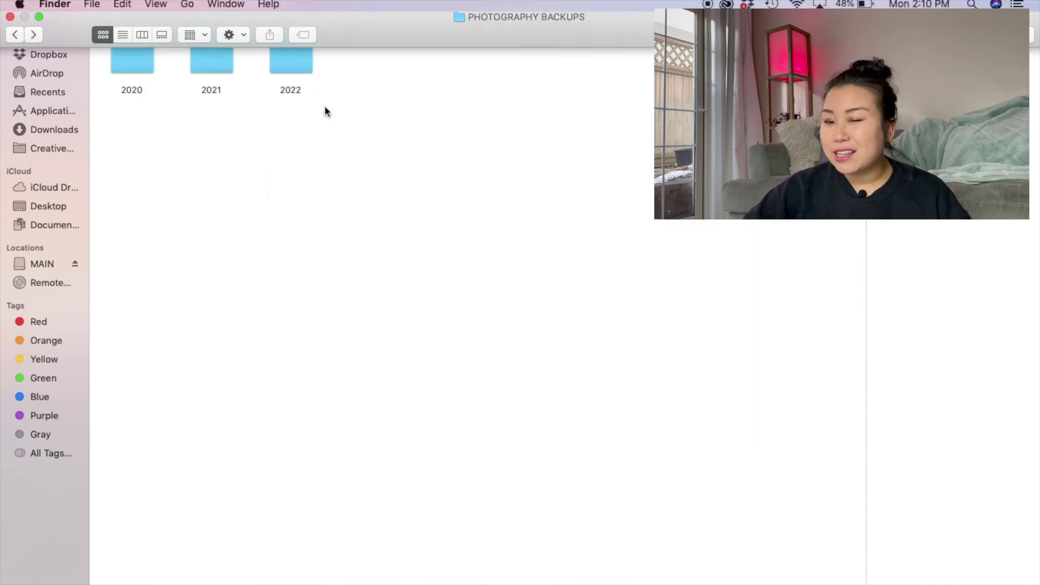
{"action": "double_click", "coordinate": [294, 91]}
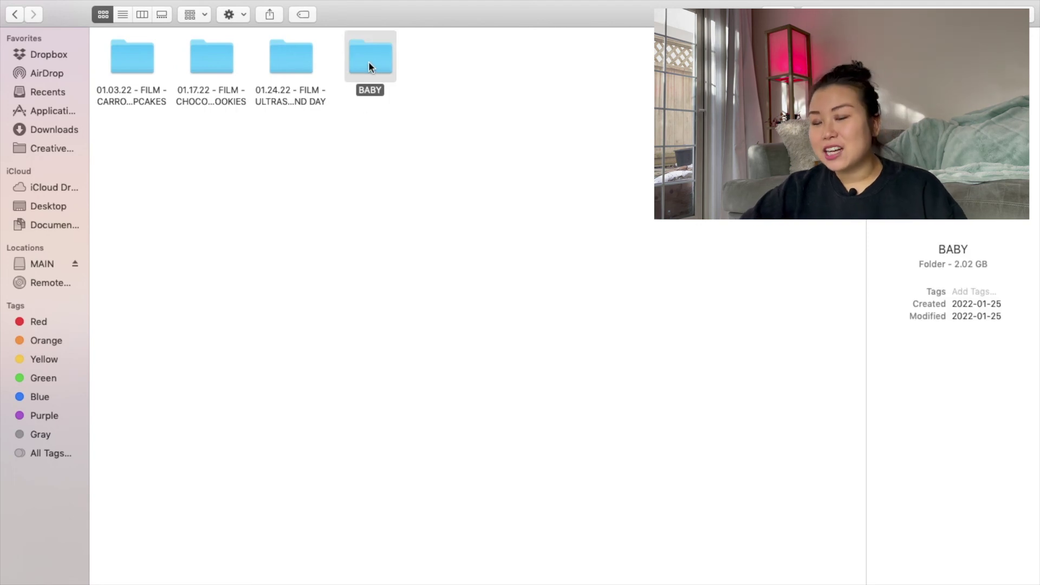
{"action": "left_click", "coordinate": [342, 161]}
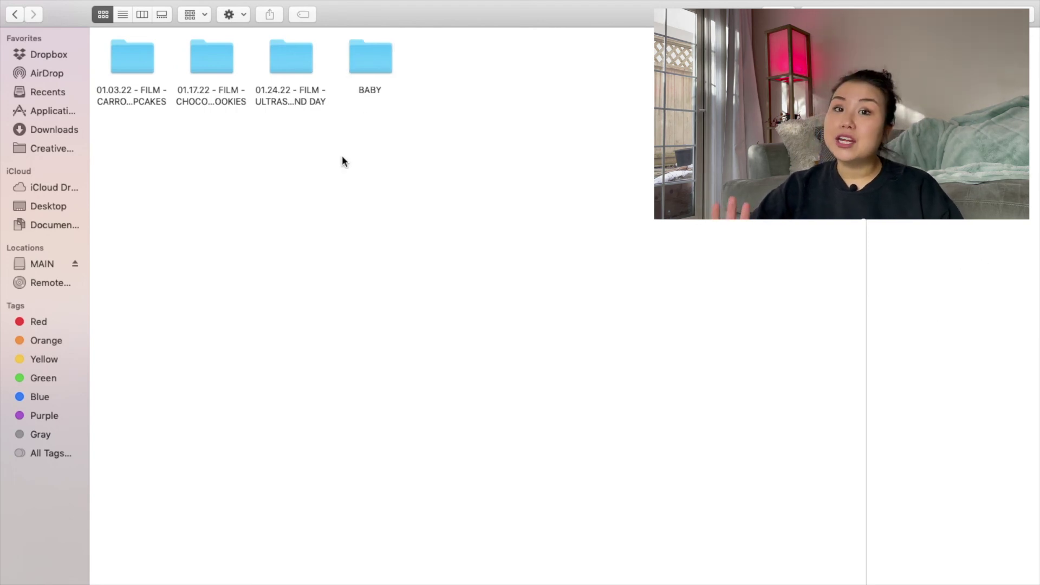